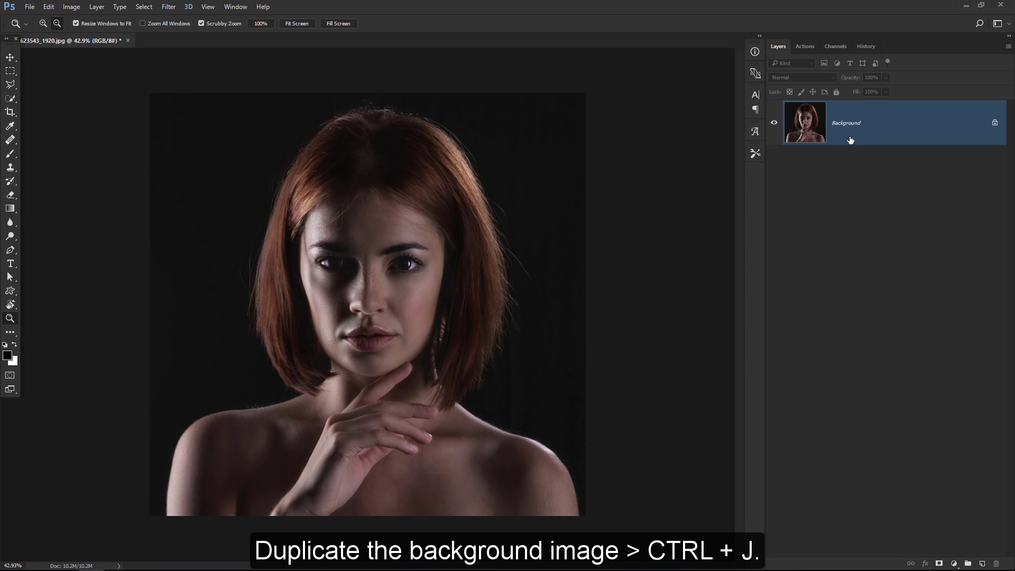
- Duplicate the portrait as Layer 1 and place a black Solid Color fill beneath it
key(ctrl+j)
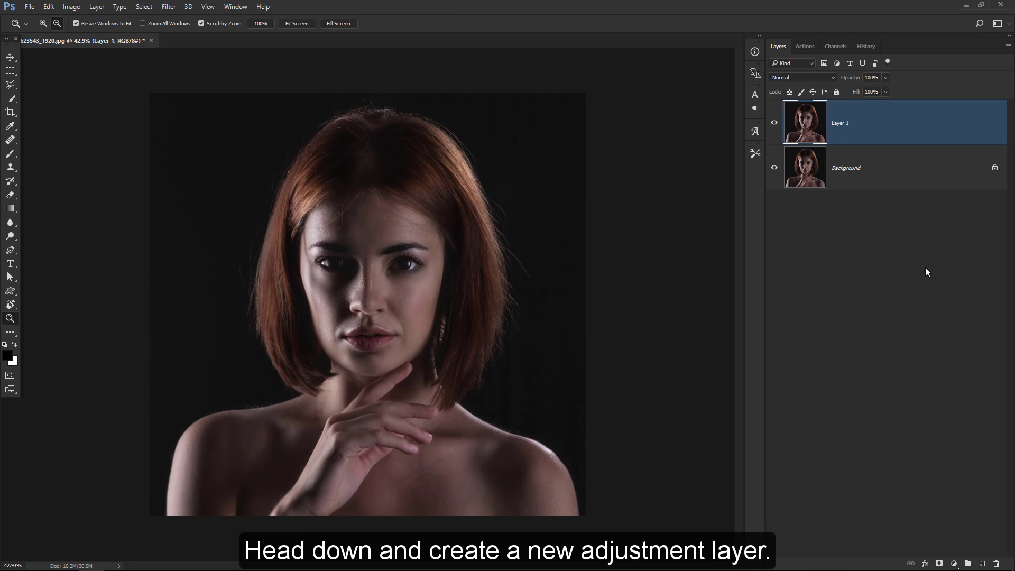
click(953, 563)
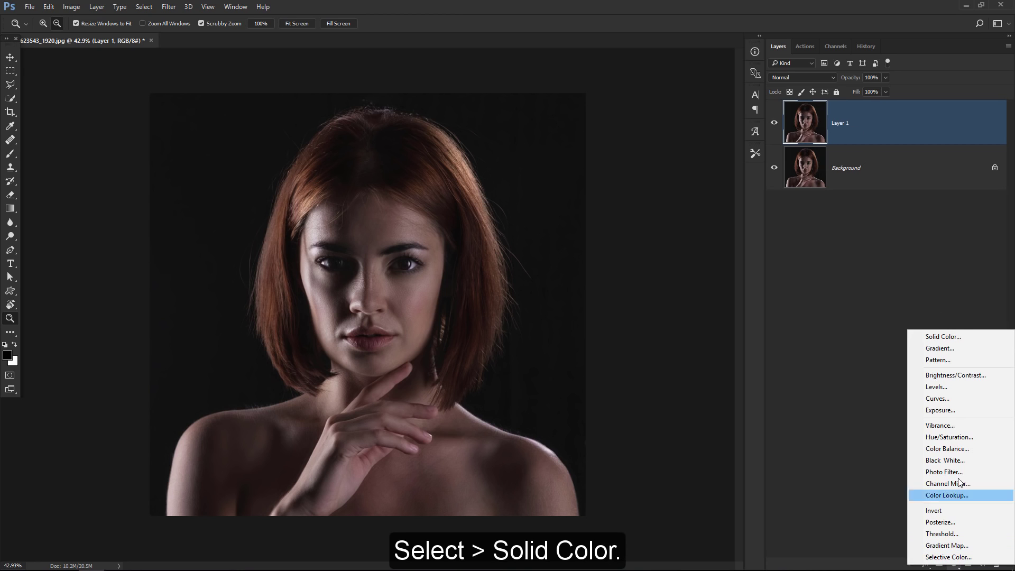
click(957, 339)
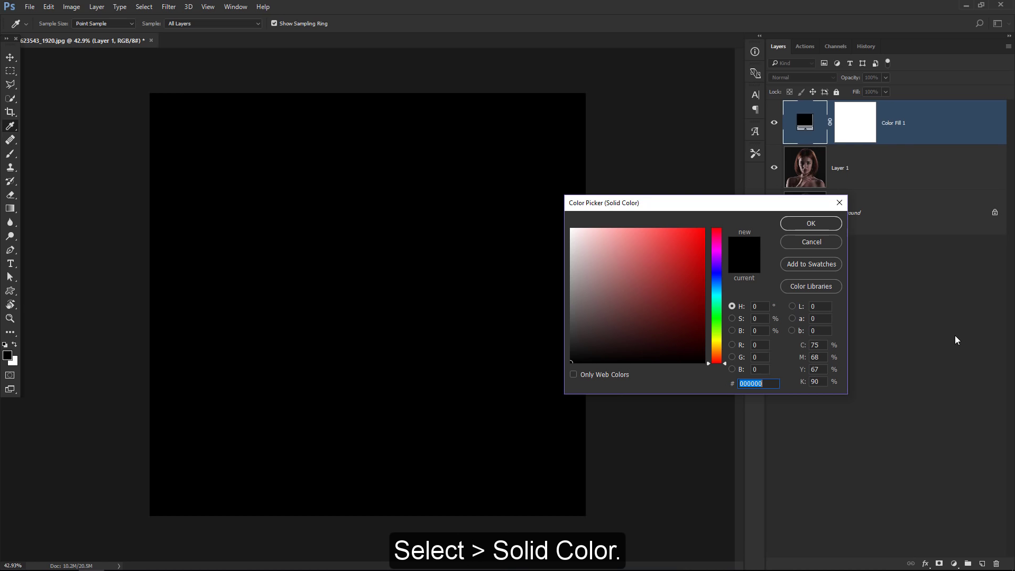
drag(647, 302, 567, 363)
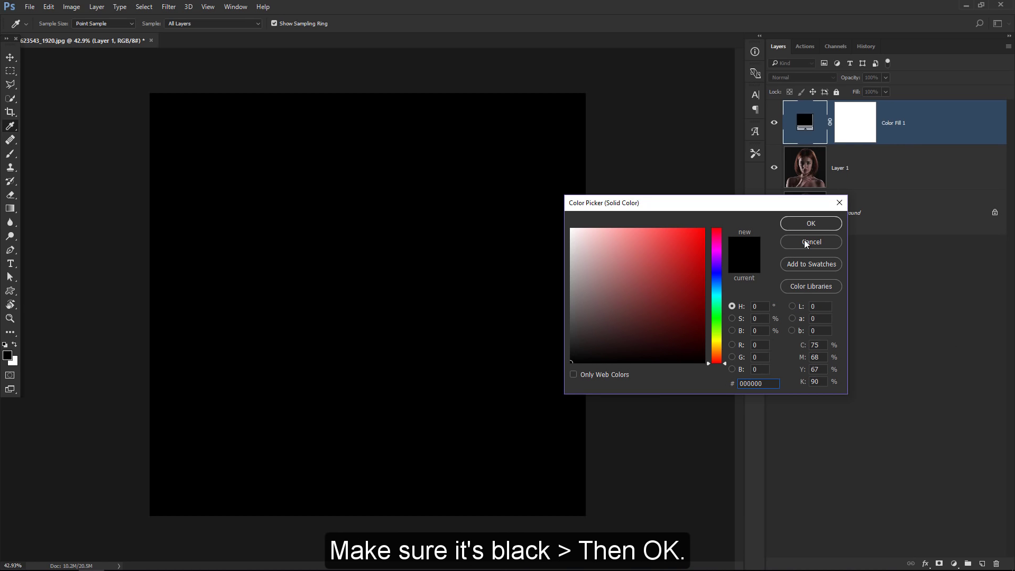
click(811, 224)
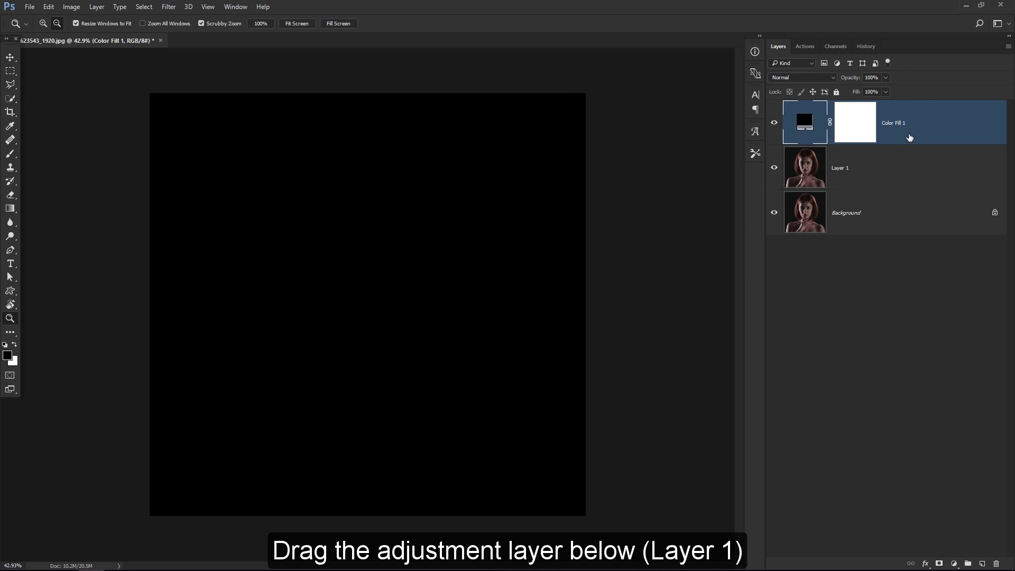
drag(912, 135, 911, 176)
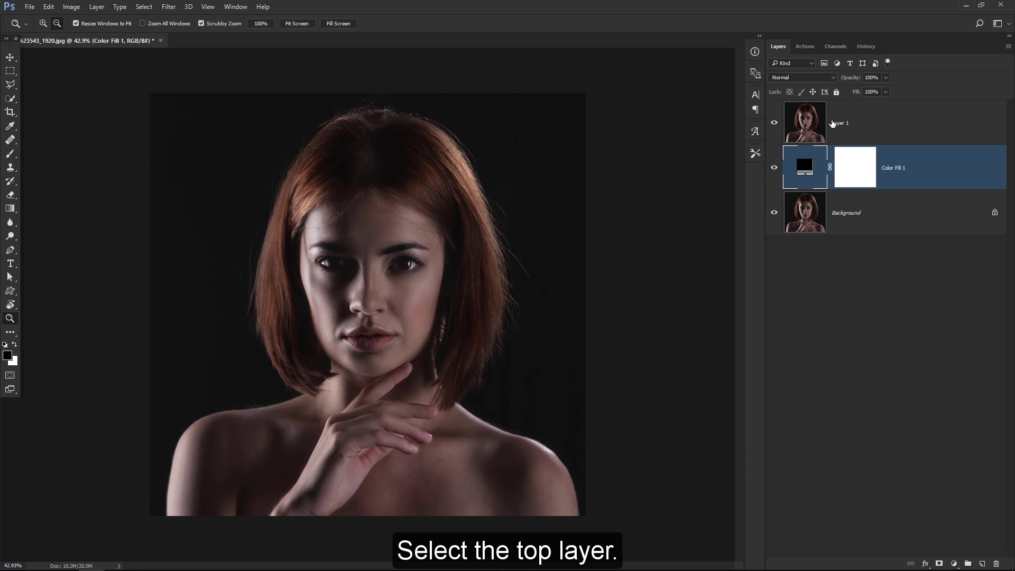
- Crop outward symmetrically on Layer 1 to widen the canvas to about 23 cm
click(833, 124)
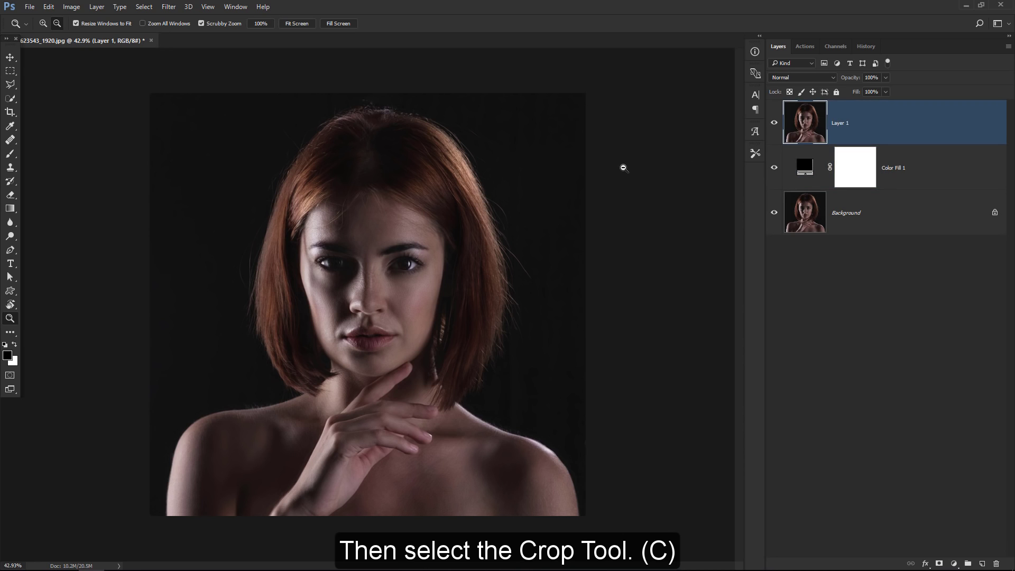
key(c)
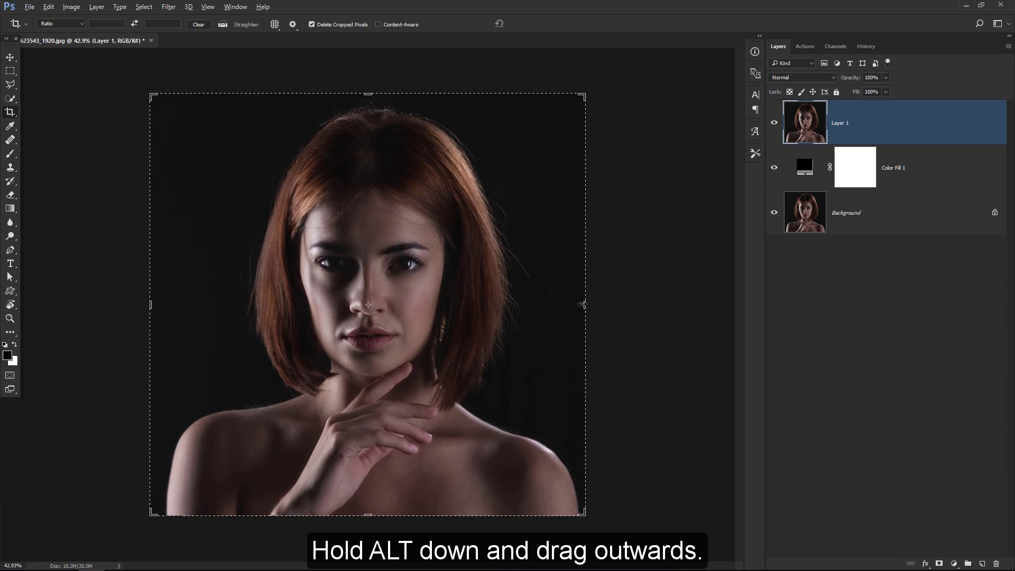
drag(583, 307, 675, 305)
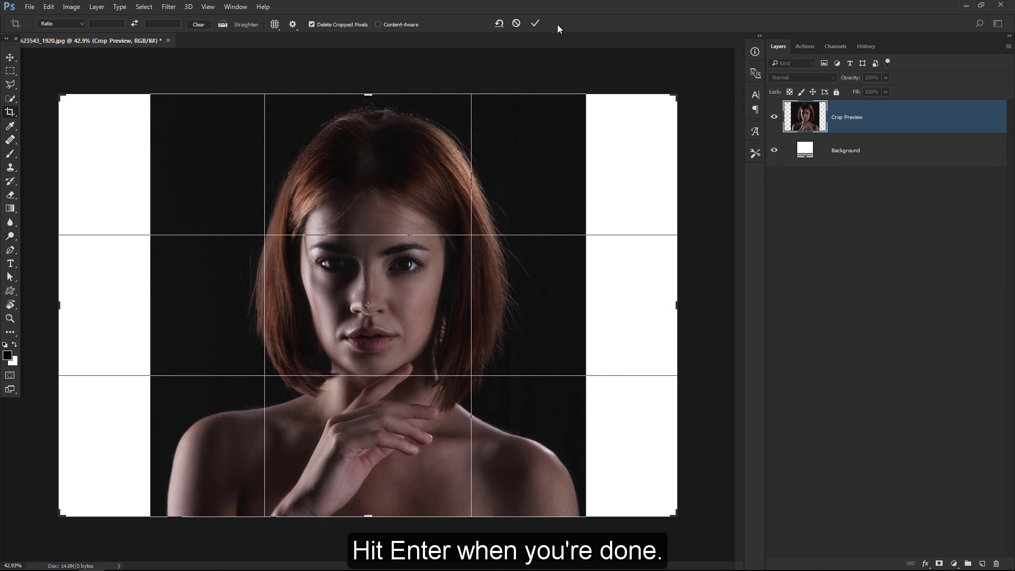
click(538, 23)
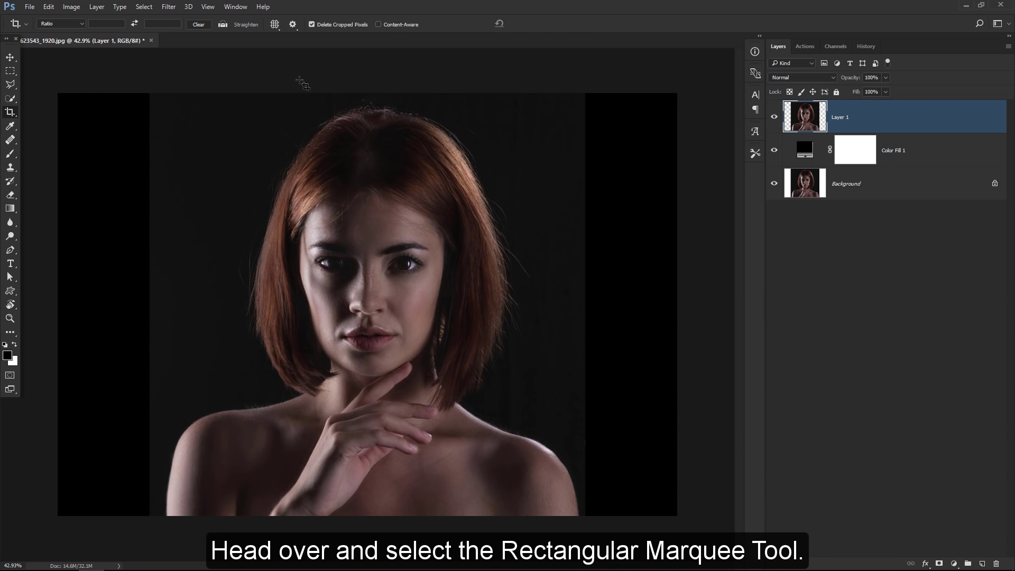
- Cut the first tall portrait strip onto a hidden Layer 2 using Layer Via Cut
drag(17, 71, 76, 76)
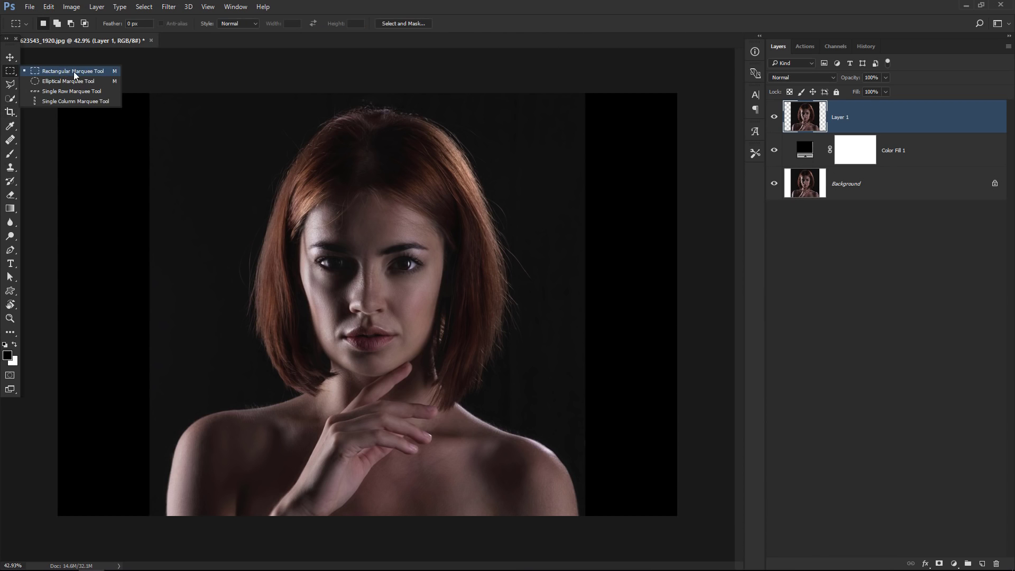
click(97, 74)
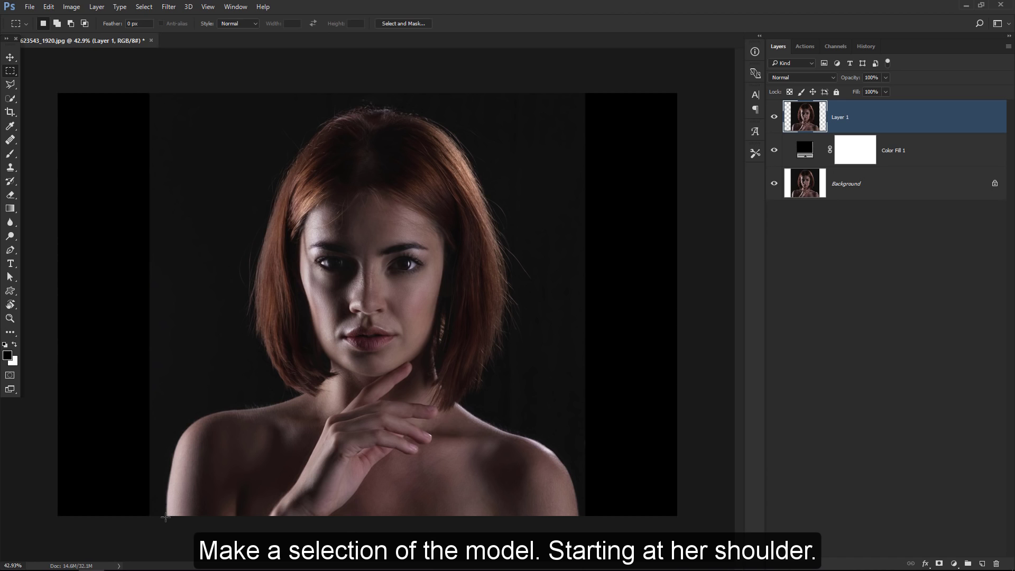
drag(166, 516, 227, 96)
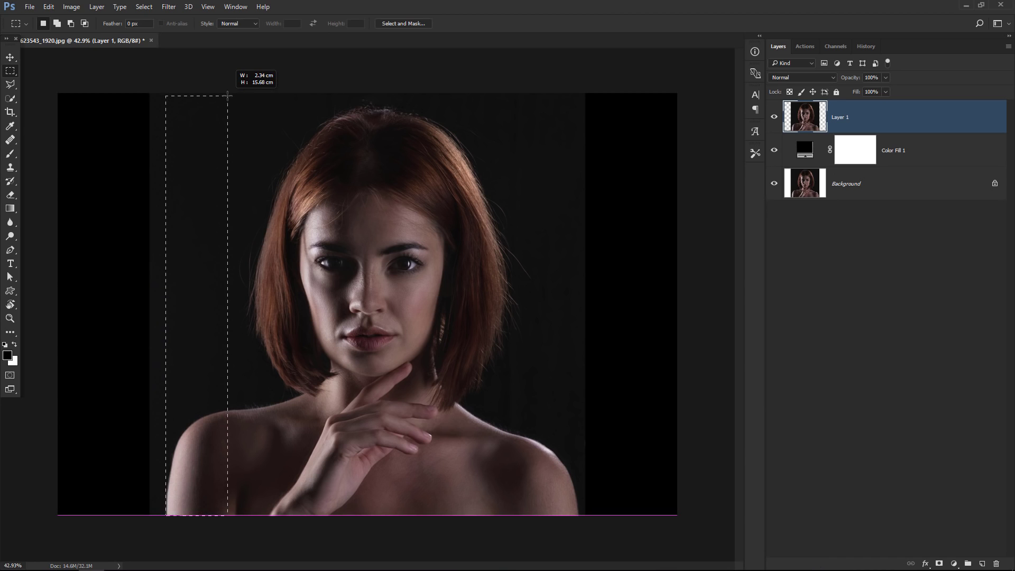
drag(227, 96, 232, 94)
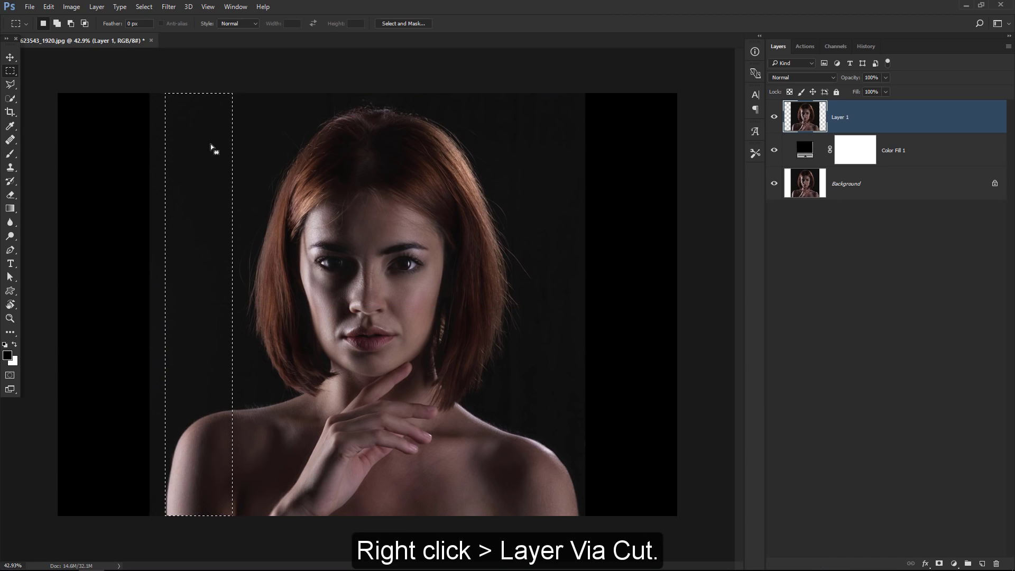
right_click(195, 226)
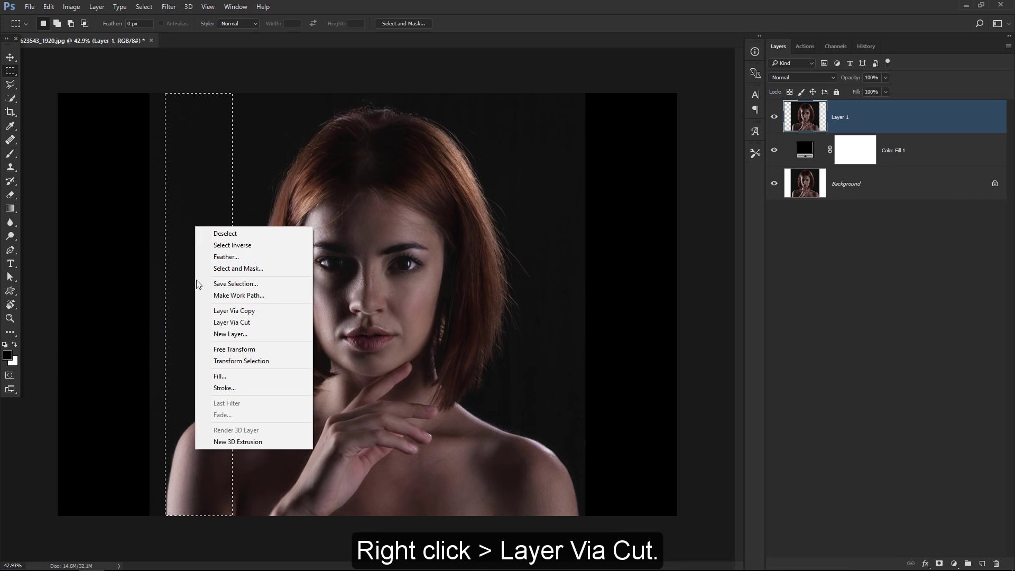
click(197, 323)
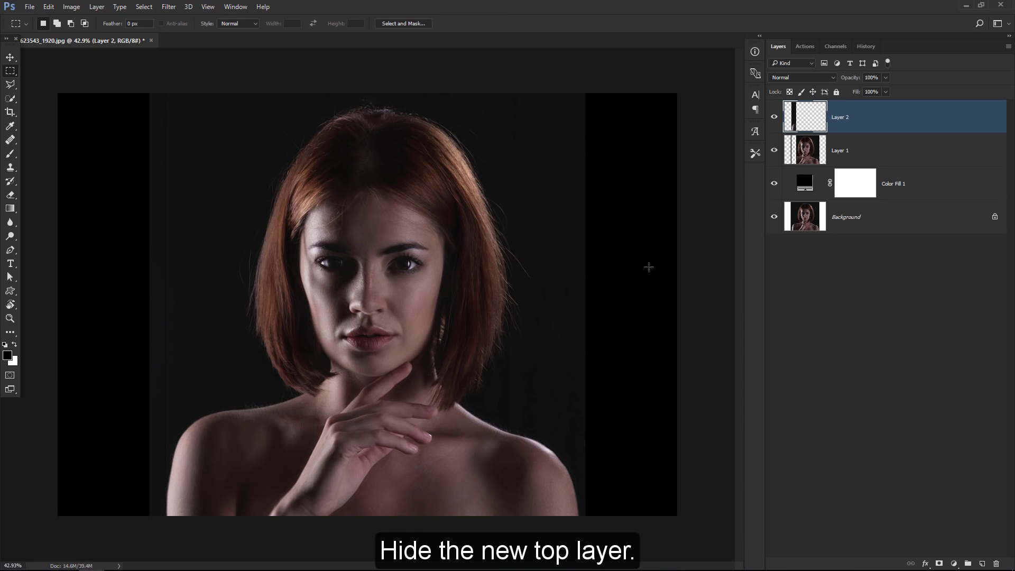
click(774, 121)
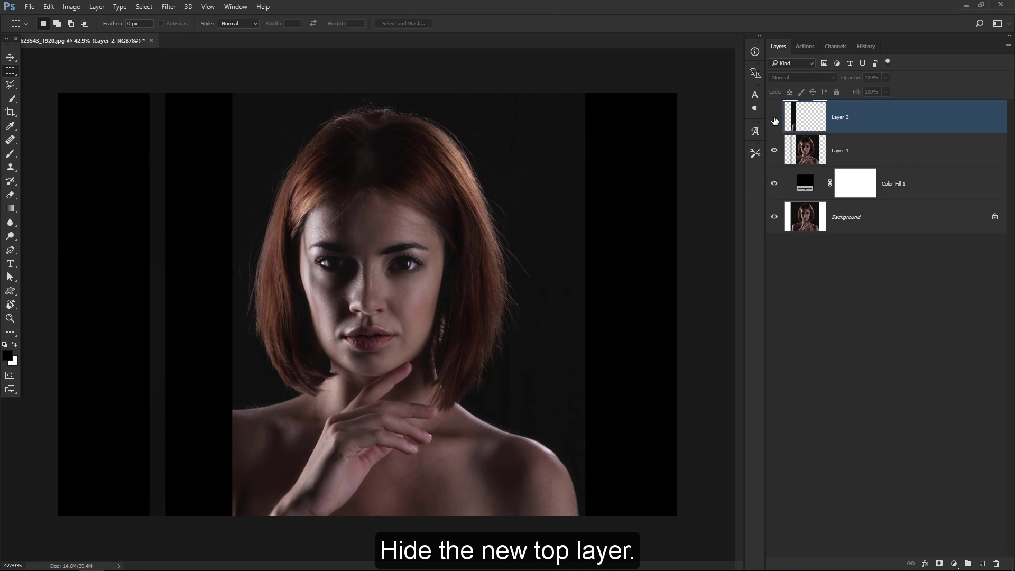
- Cut the next vertical strip from Layer 1 onto a hidden Layer 3
click(857, 154)
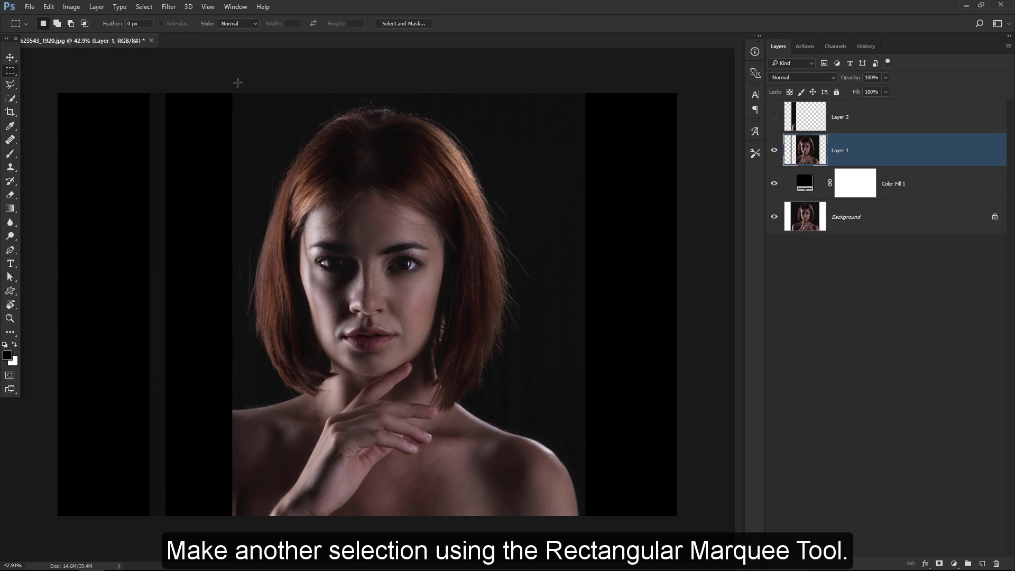
drag(231, 88, 292, 525)
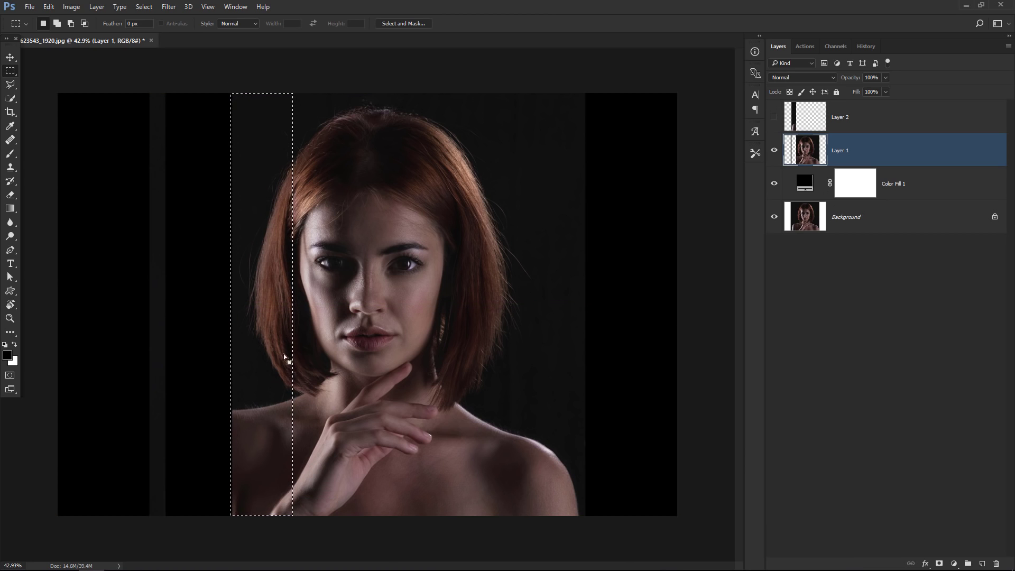
right_click(272, 326)
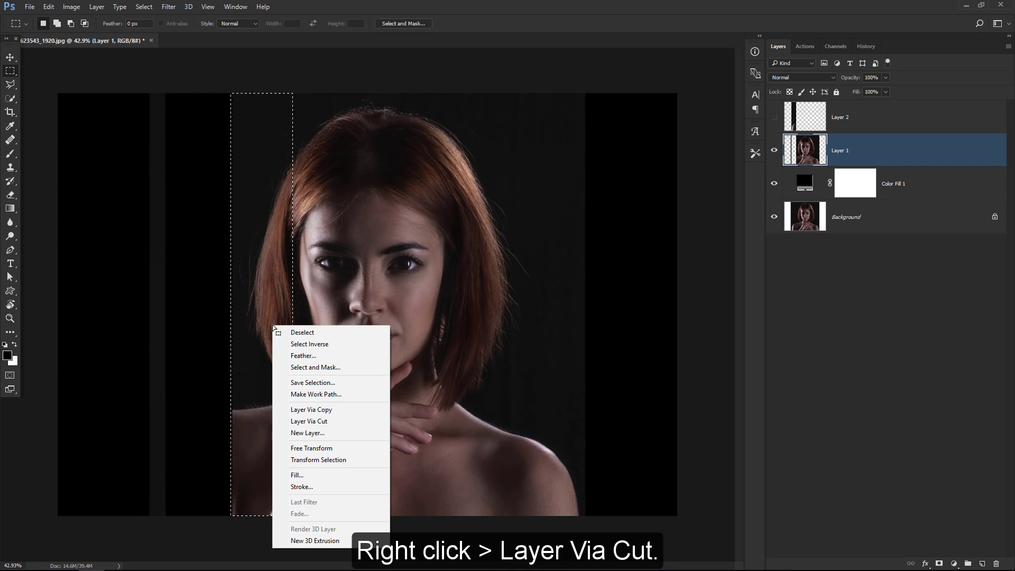
click(274, 421)
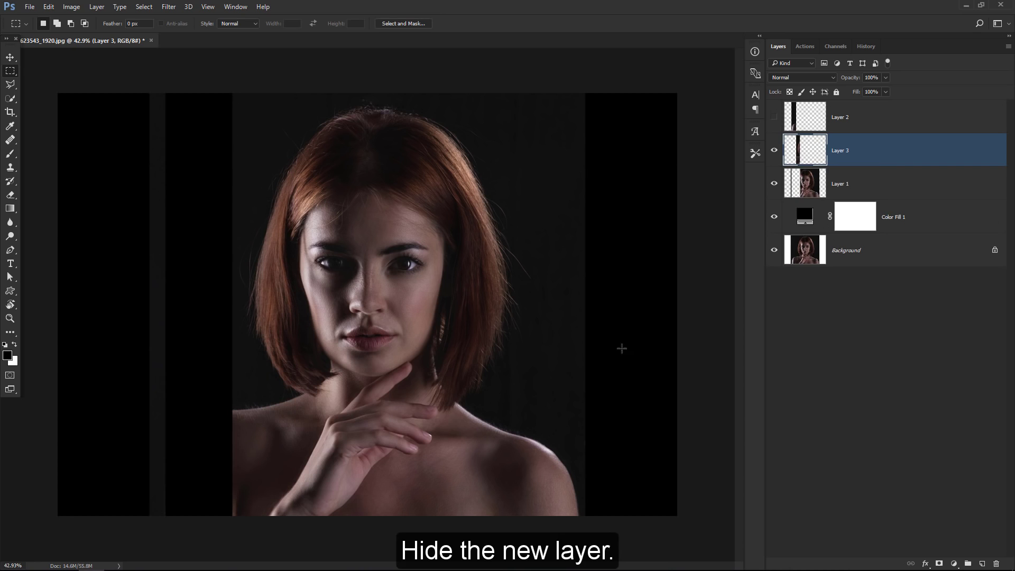
click(775, 151)
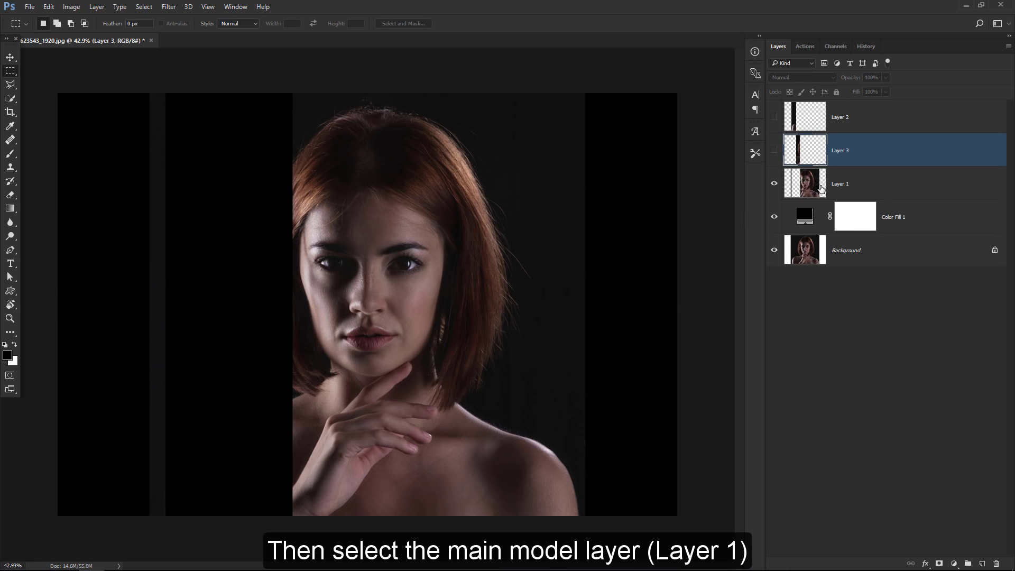
- Cut the next two face strips from Layer 1 onto hidden Layers 4 and 5
click(821, 190)
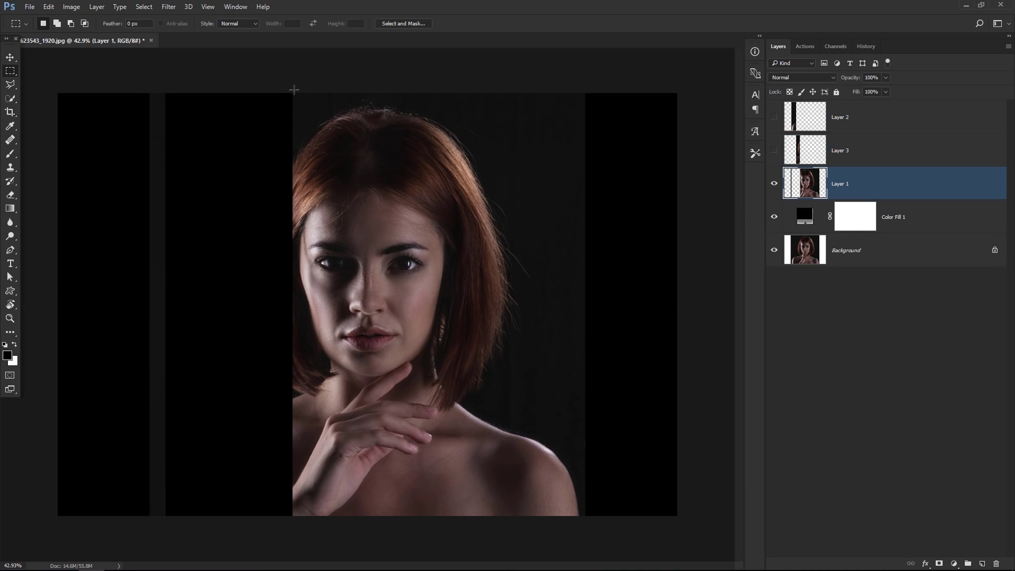
drag(292, 93, 364, 520)
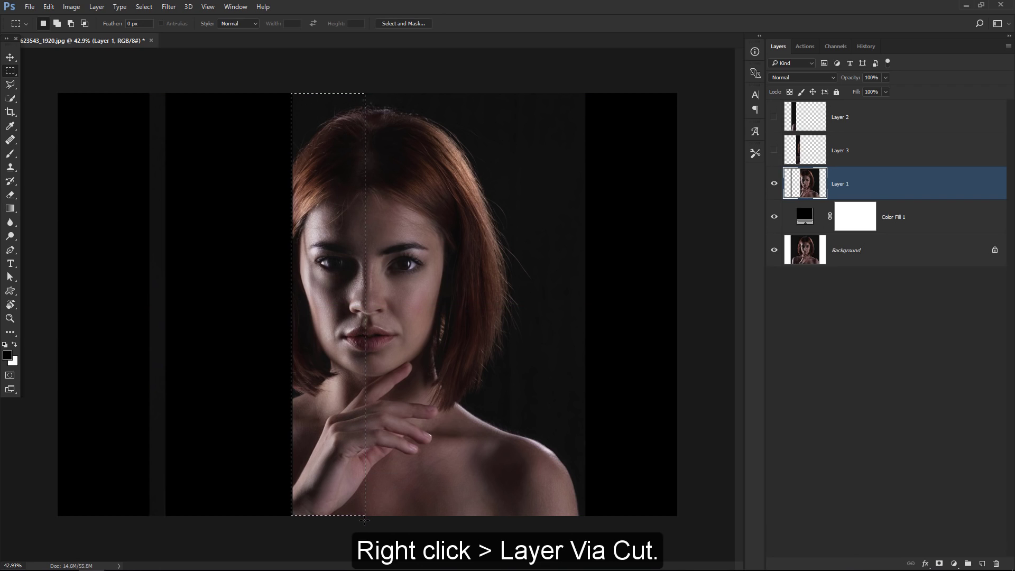
right_click(337, 288)
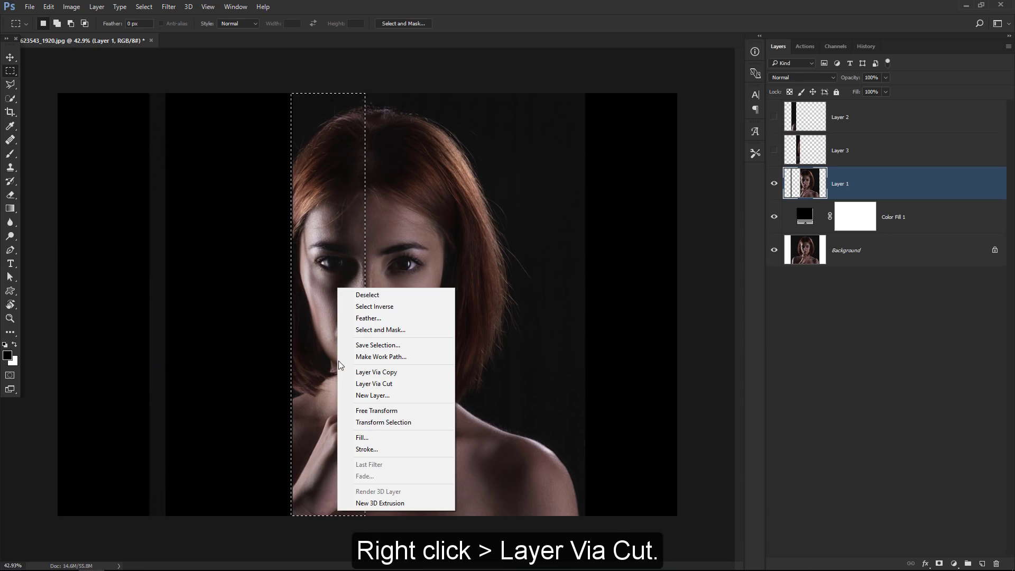
click(344, 385)
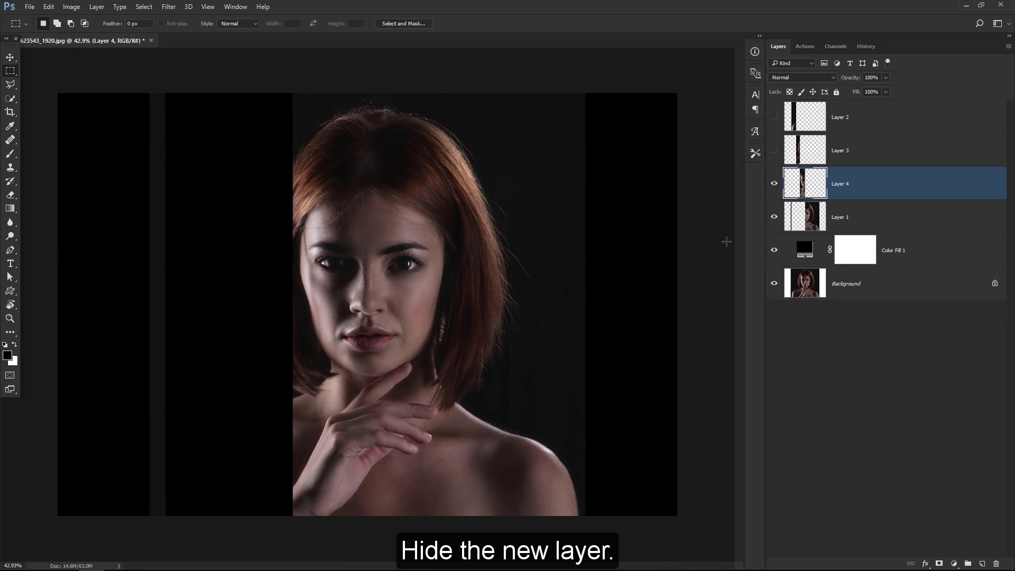
click(774, 184)
click(803, 210)
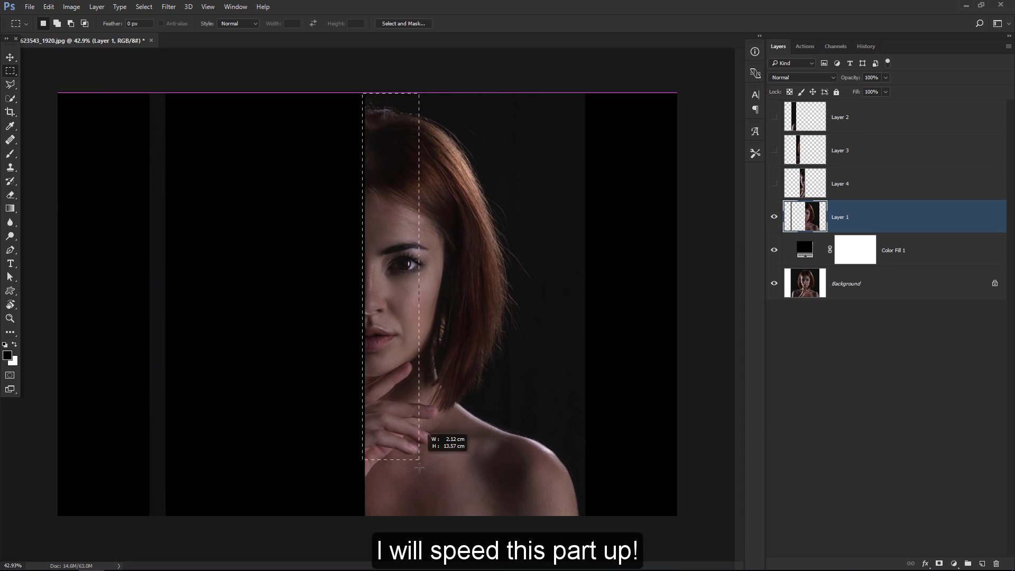
drag(363, 87, 429, 516)
right_click(419, 366)
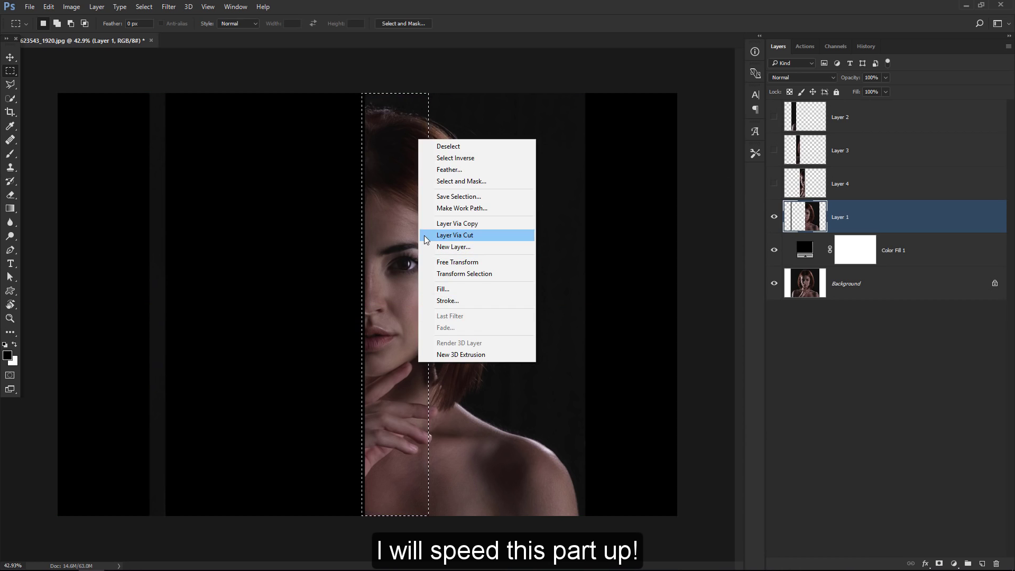
click(454, 235)
click(774, 217)
- Cut the final two strips onto hidden Layers 6 and 7, leaving Layer 1 active
click(804, 250)
drag(425, 90, 476, 517)
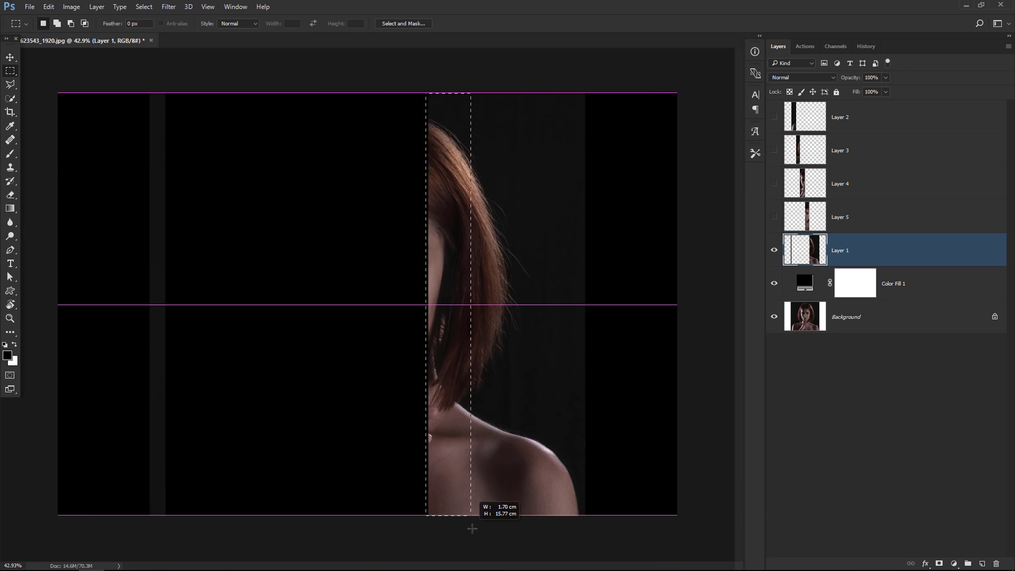
right_click(464, 314)
click(500, 410)
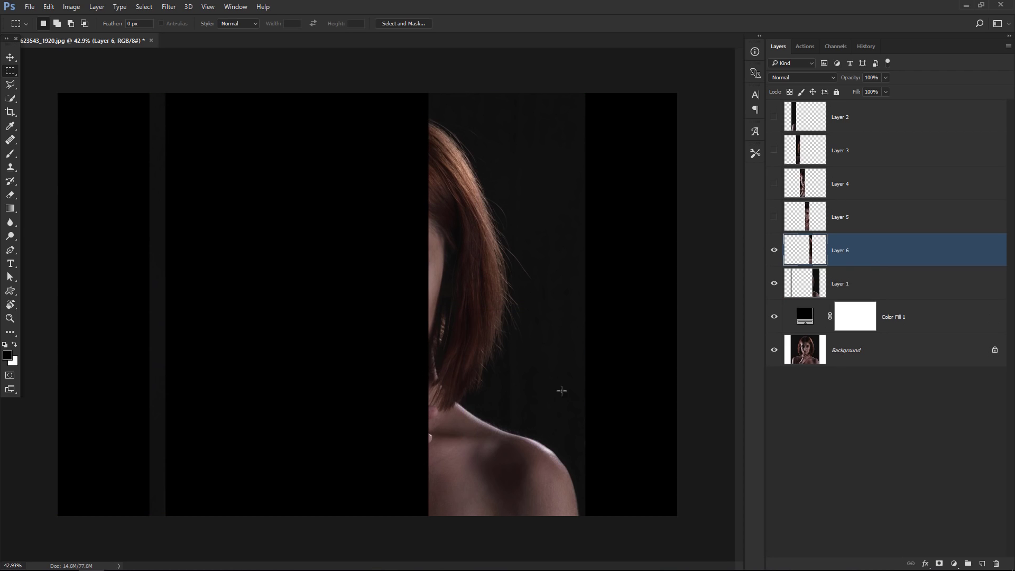
click(774, 250)
click(804, 284)
mouse_move(476, 92)
mouse_down()
mouse_move(492, 299)
mouse_move(540, 516)
mouse_up()
right_click(530, 353)
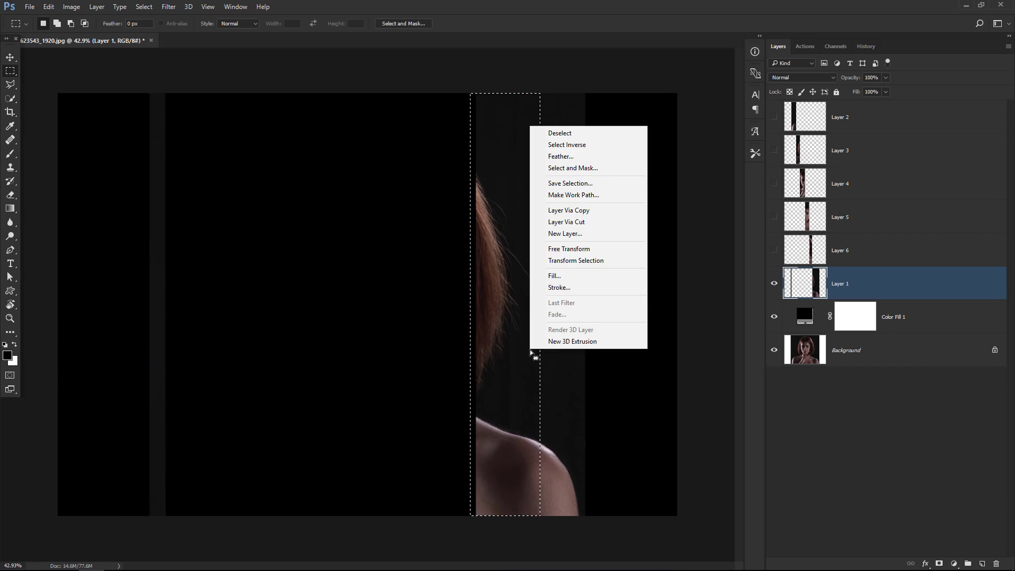
click(566, 222)
click(774, 283)
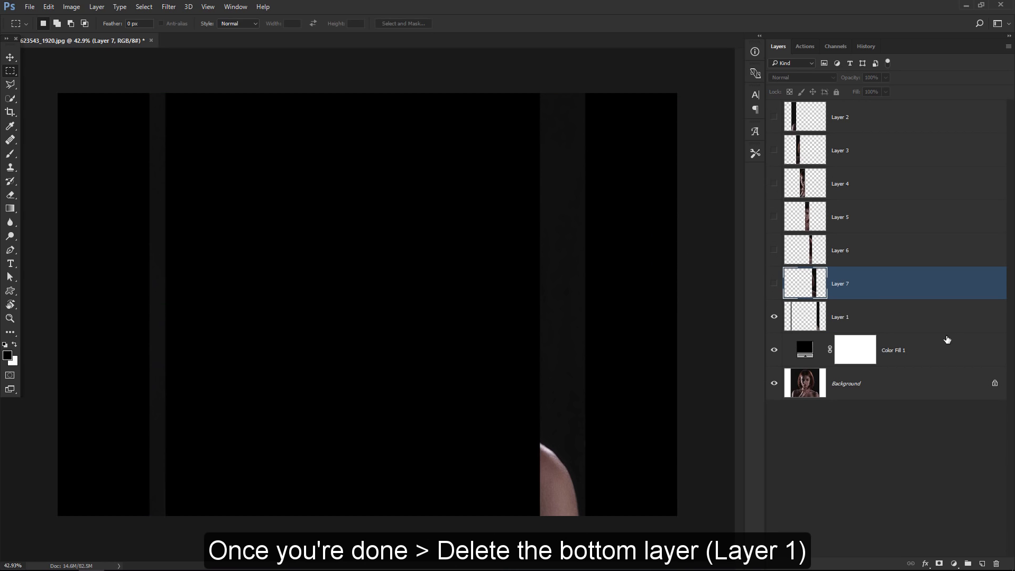
click(978, 320)
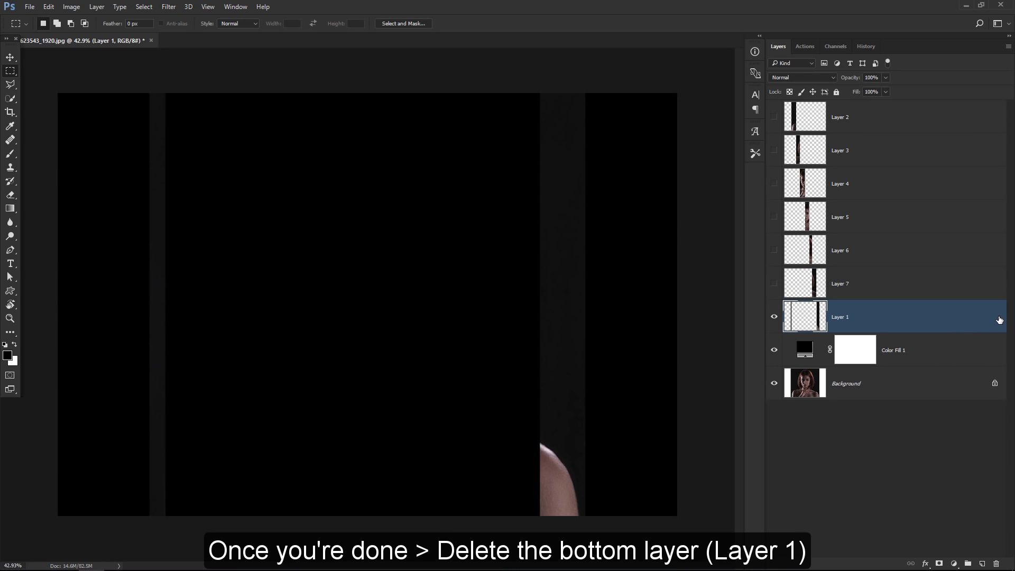
- Delete Layer 1, then show Layers 7 and 6 and slide them right
key(Delete)
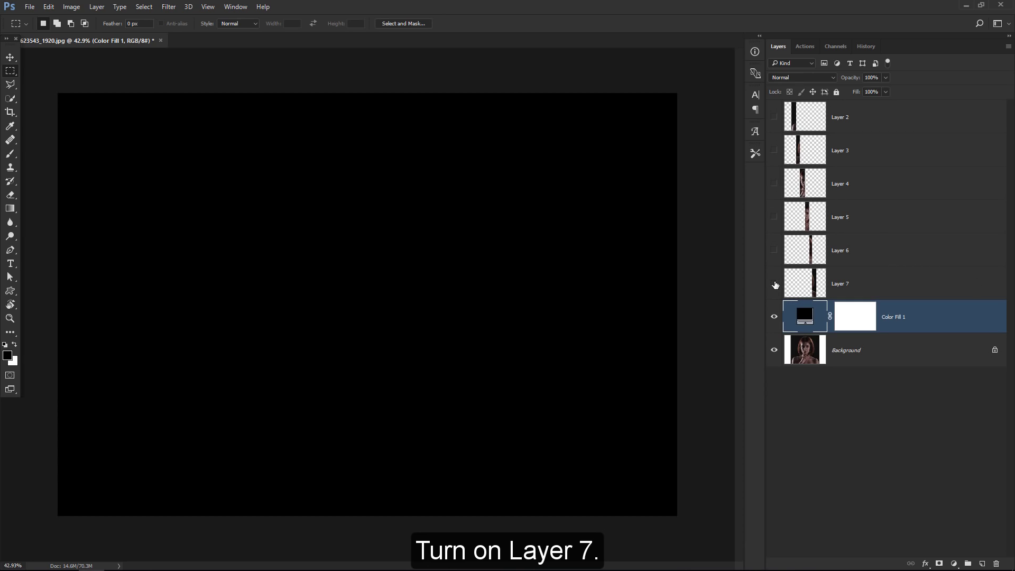
click(774, 285)
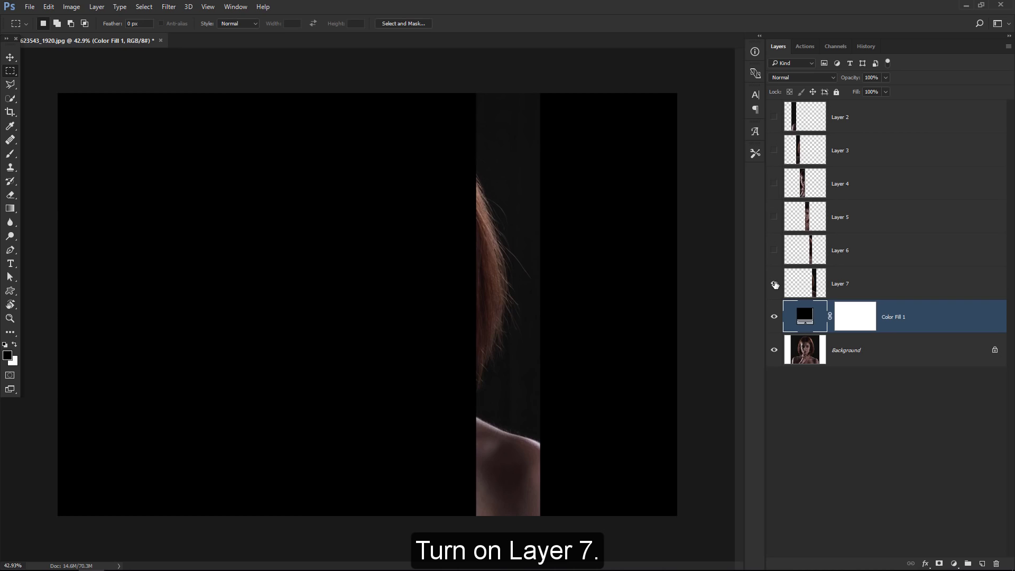
click(865, 285)
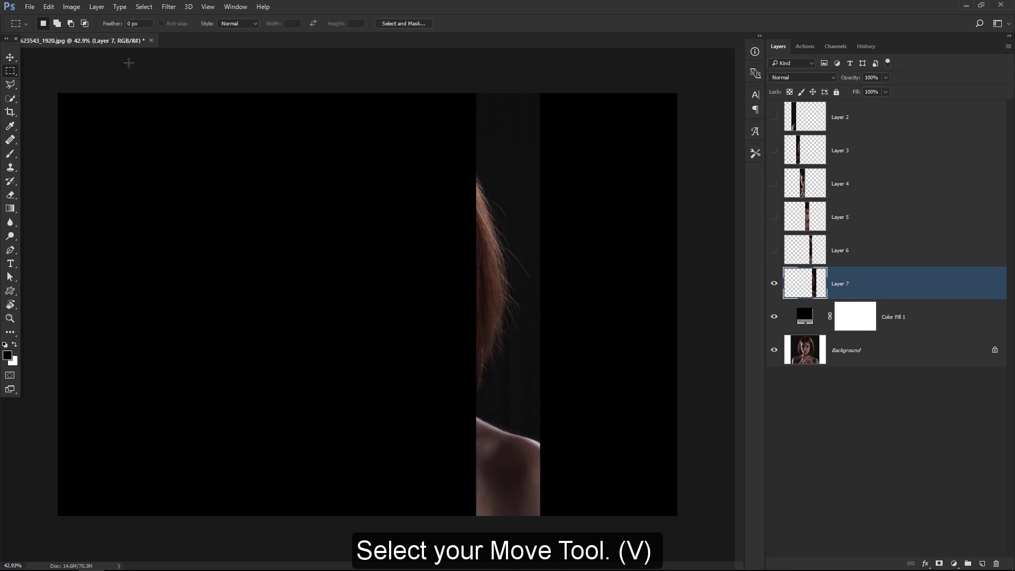
click(12, 57)
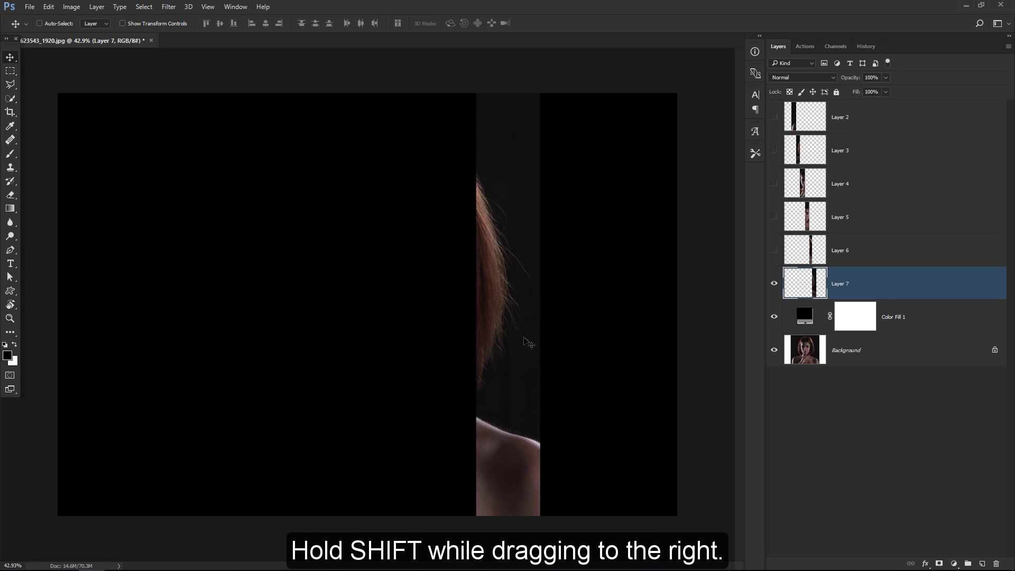
drag(526, 342, 660, 348)
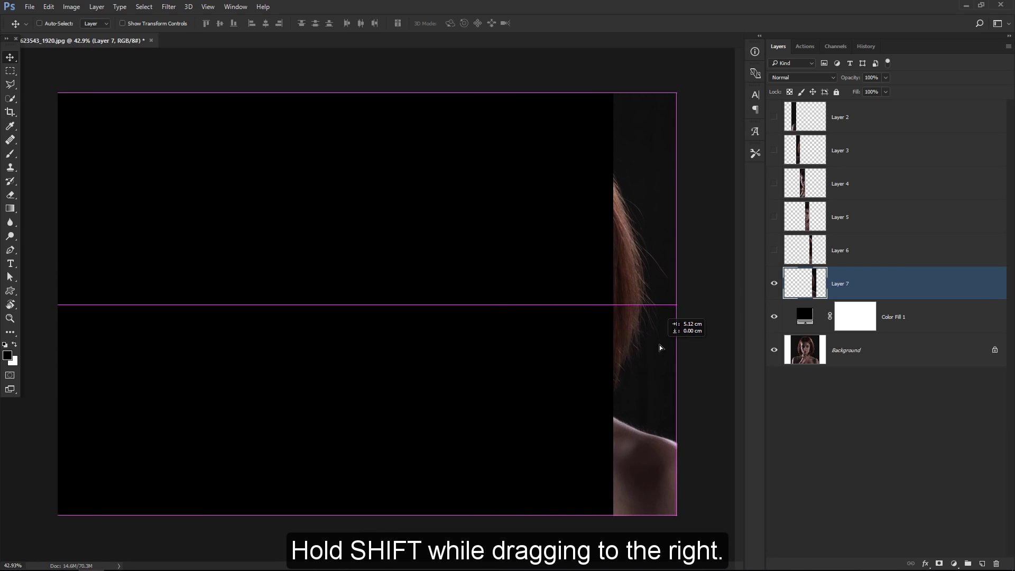
click(774, 250)
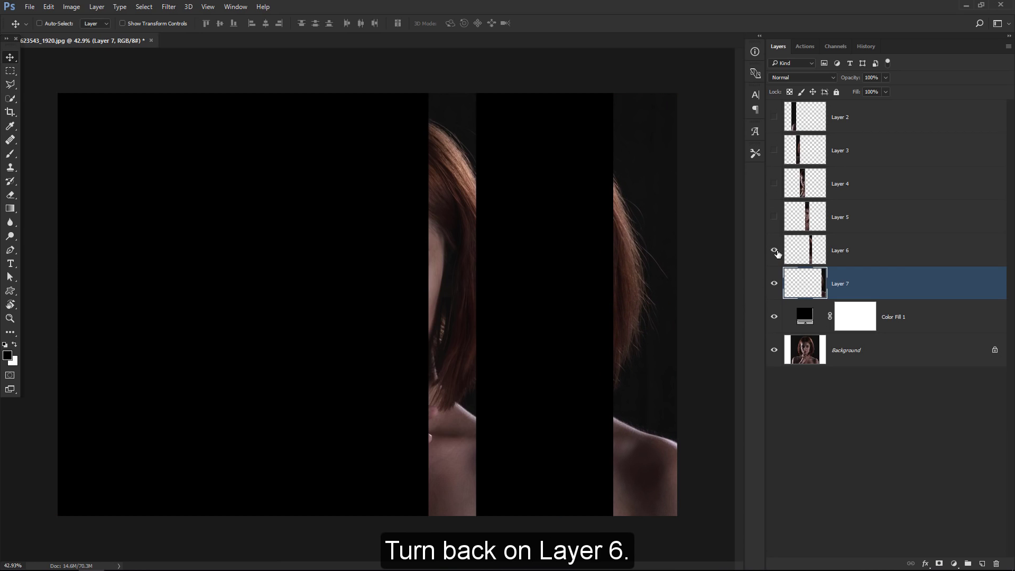
click(860, 253)
drag(458, 254, 538, 254)
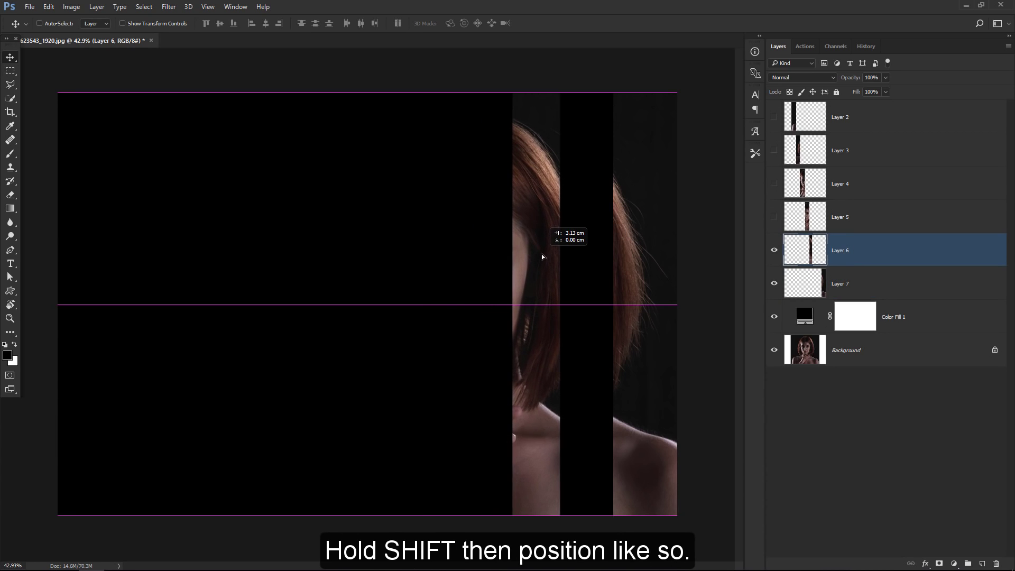
drag(537, 254, 534, 254)
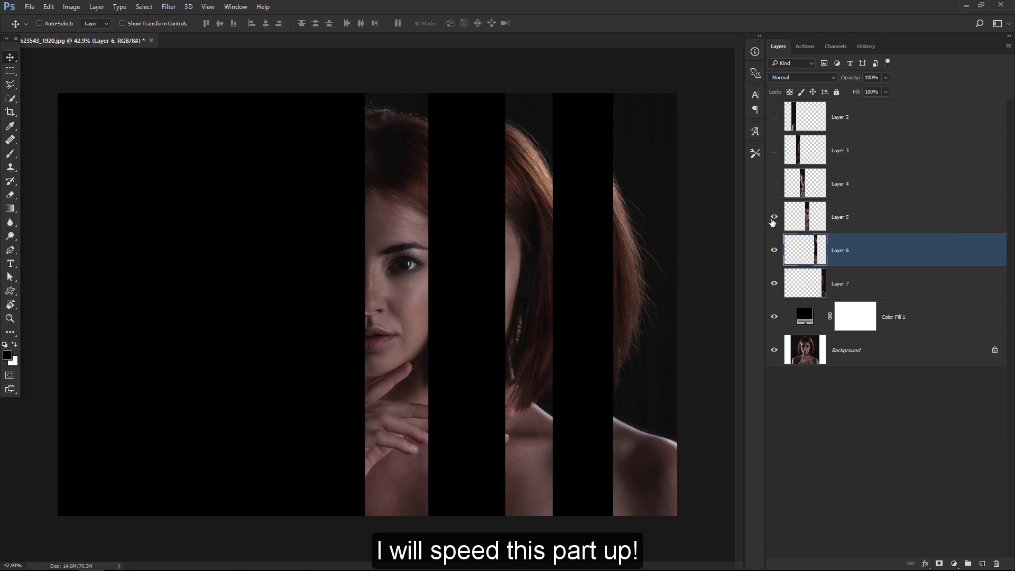
- Show Layer 4 and slide it left, then make Layers 3 and 2 visible
click(774, 184)
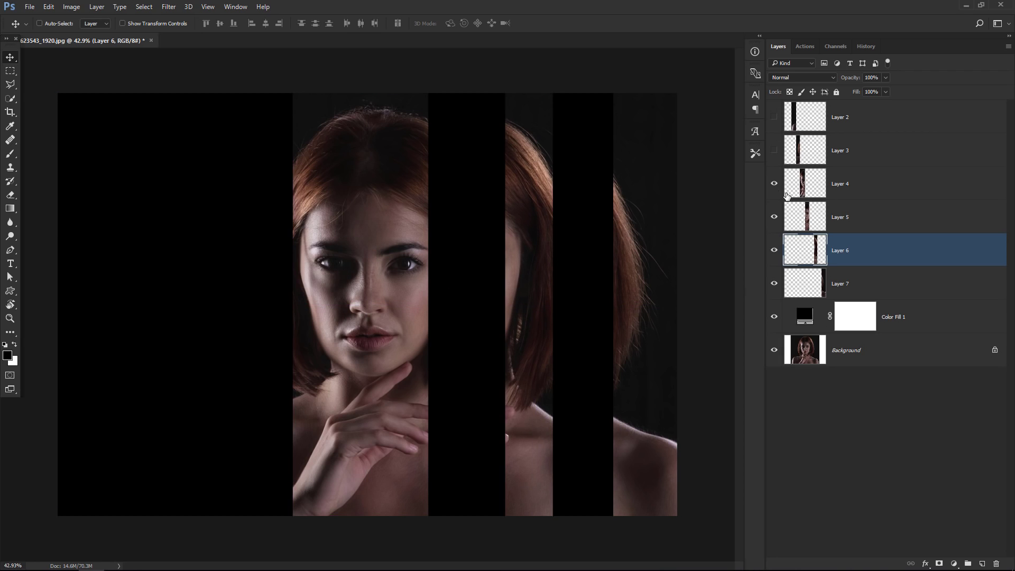
click(774, 184)
click(866, 186)
mouse_move(322, 293)
mouse_down()
mouse_move(151, 287)
mouse_move(132, 315)
mouse_move(40, 313)
mouse_up()
click(774, 151)
click(853, 153)
click(774, 117)
click(855, 121)
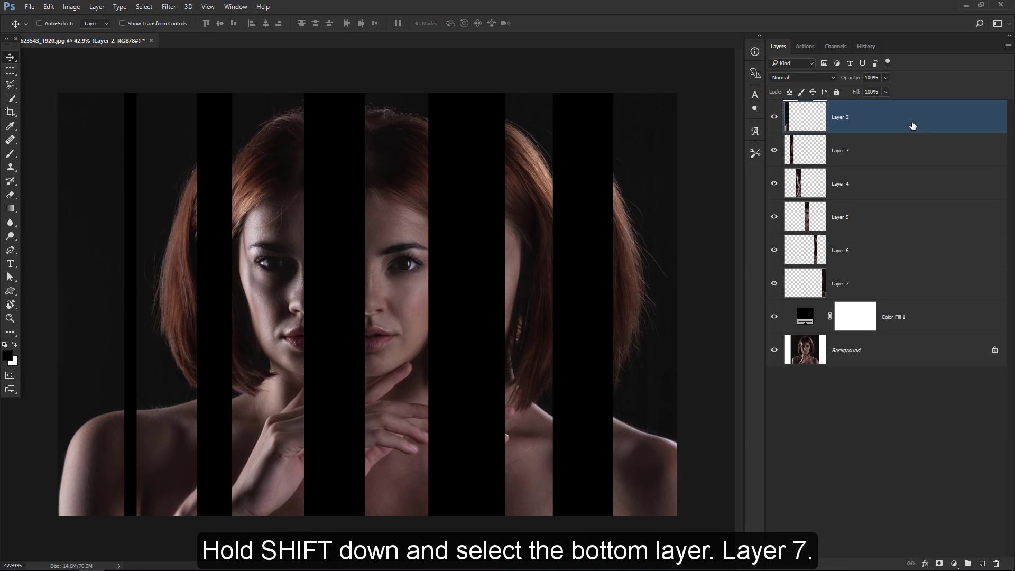
- Group strip Layers 2–7 and name the group TOP
shift+click(920, 292)
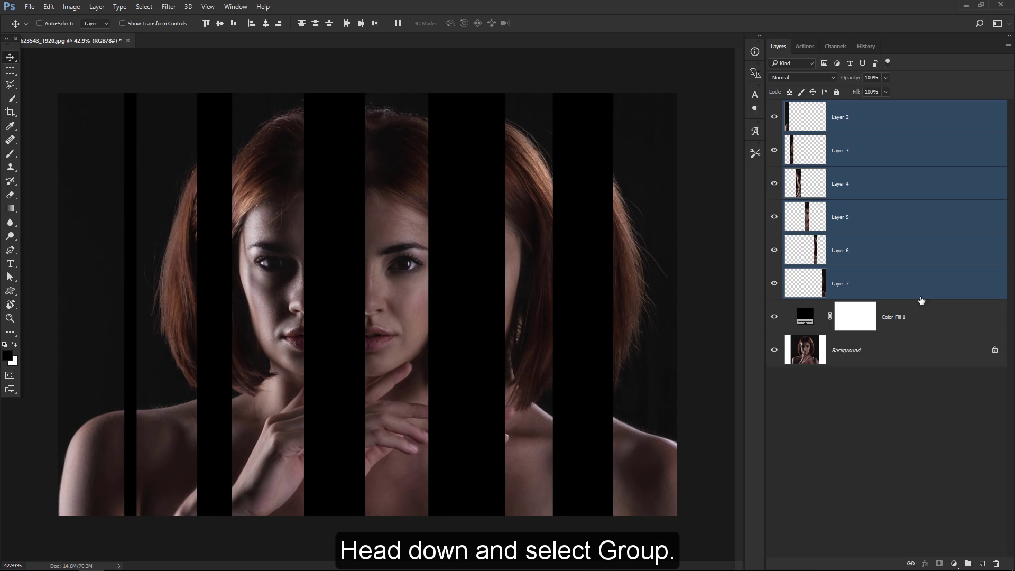
click(964, 555)
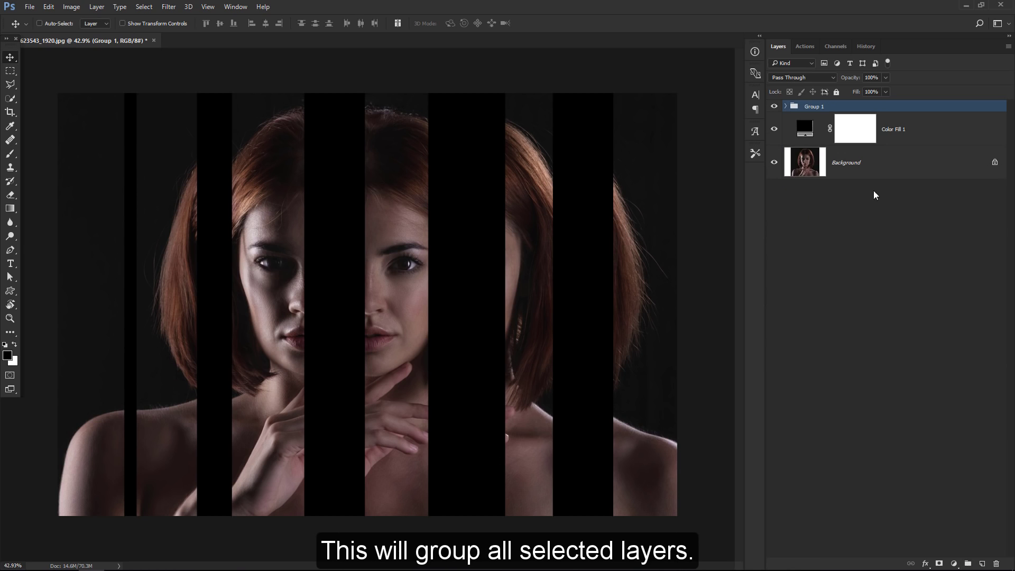
double_click(814, 107)
text(TOP)
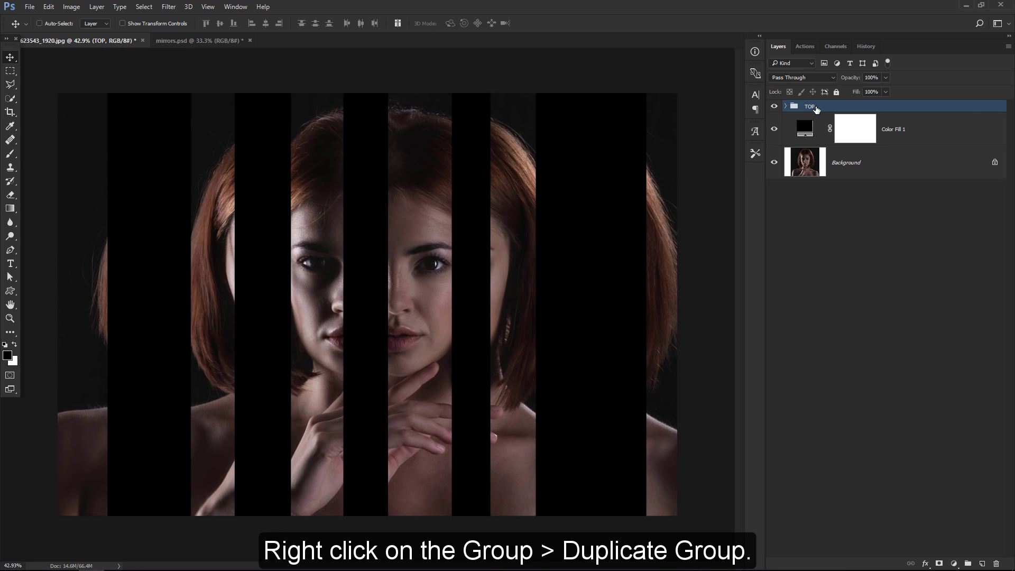
- Duplicate the TOP group as a new group named BOTTOM + BLUR
right_click(821, 109)
click(831, 152)
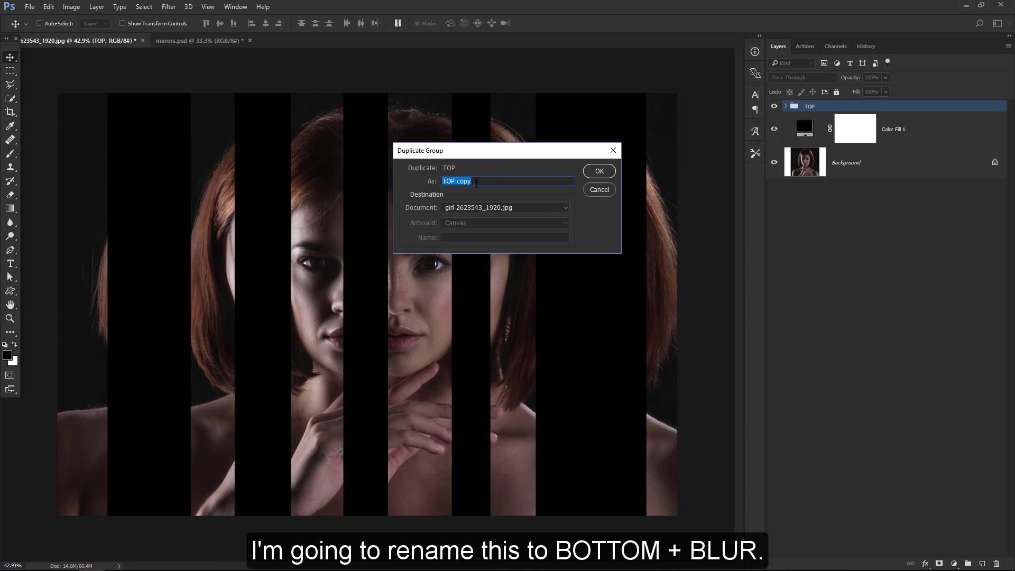
drag(471, 180, 443, 181)
text(BOTTOM + BLUR)
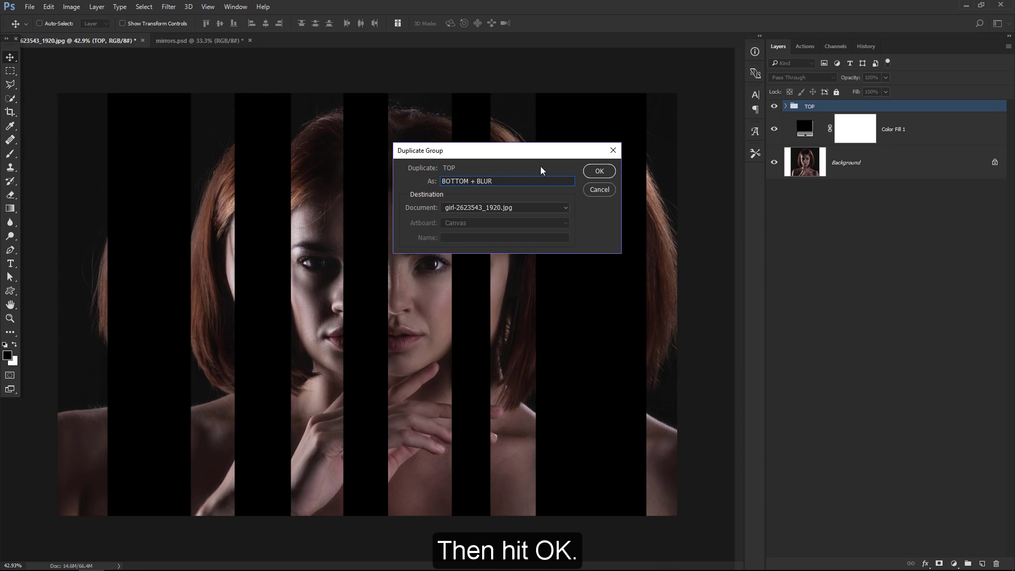
click(610, 177)
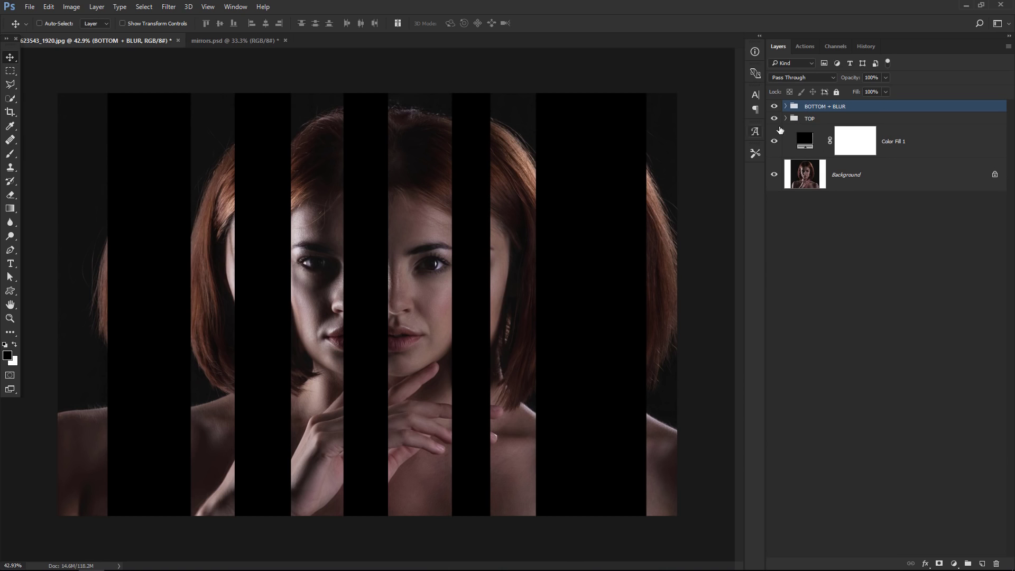
- Convert BOTTOM + BLUR to a smart object and apply a 5.0-pixel Gaussian Blur
right_click(825, 109)
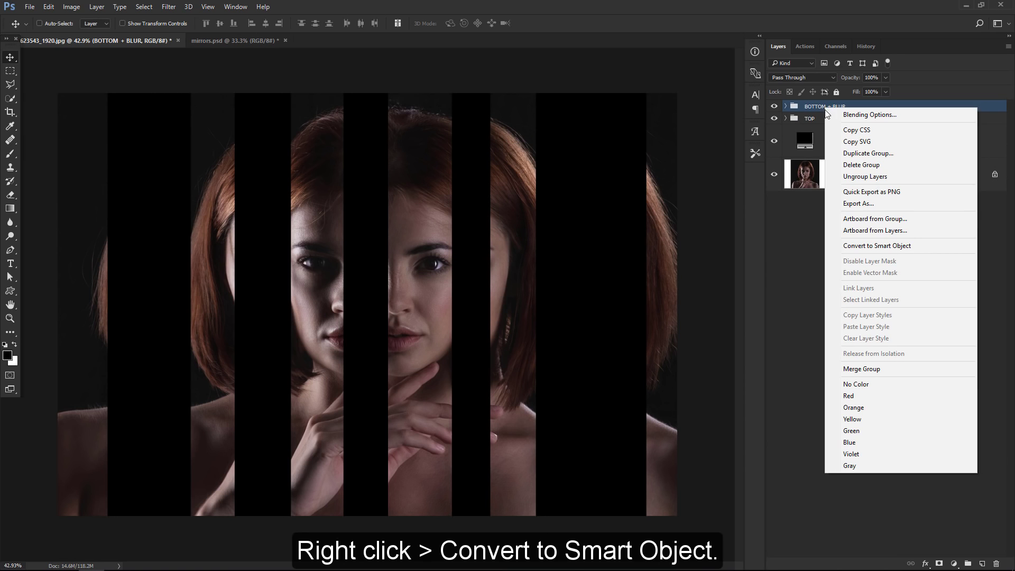
click(832, 246)
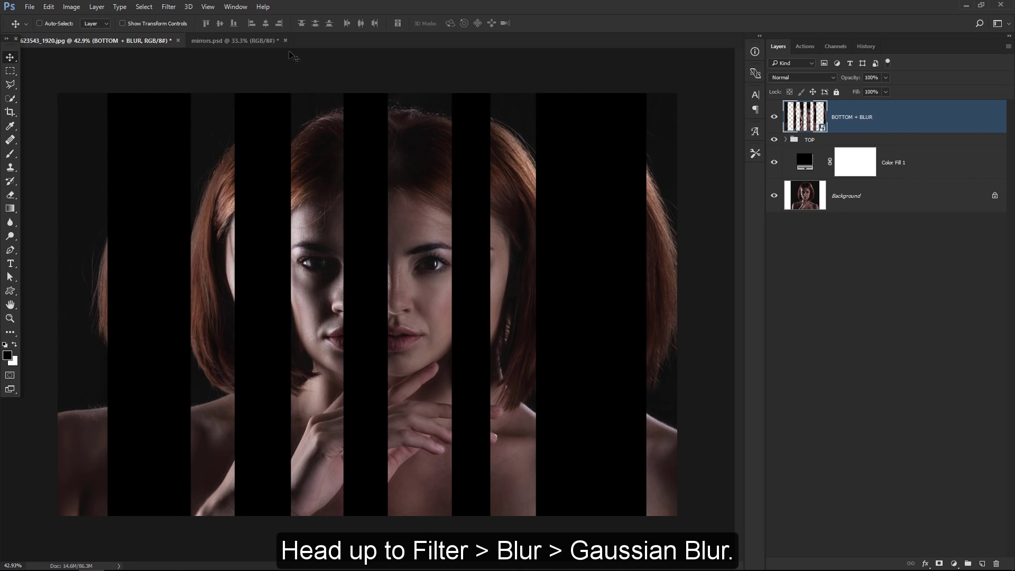
click(169, 6)
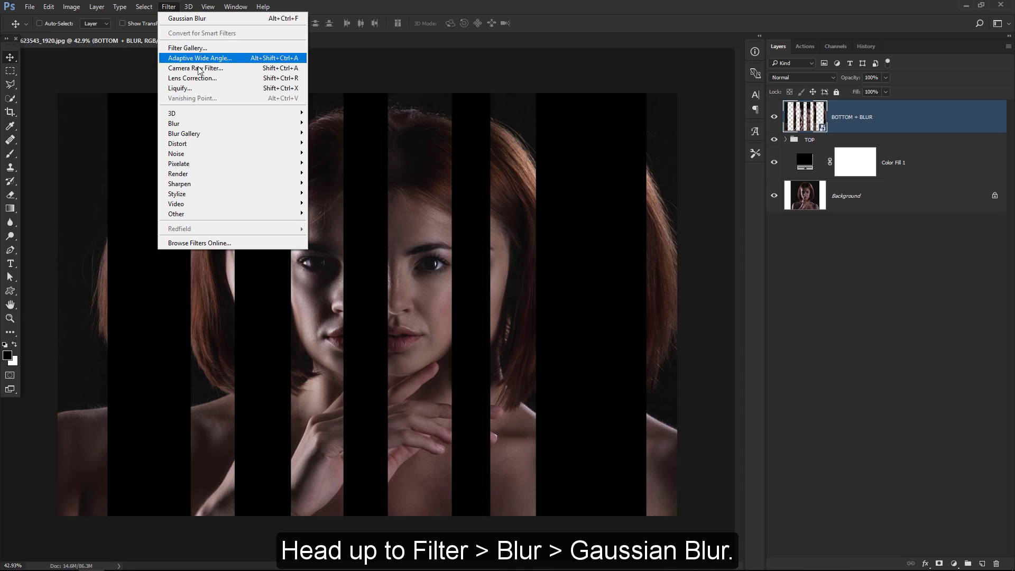
mouse_move(230, 122)
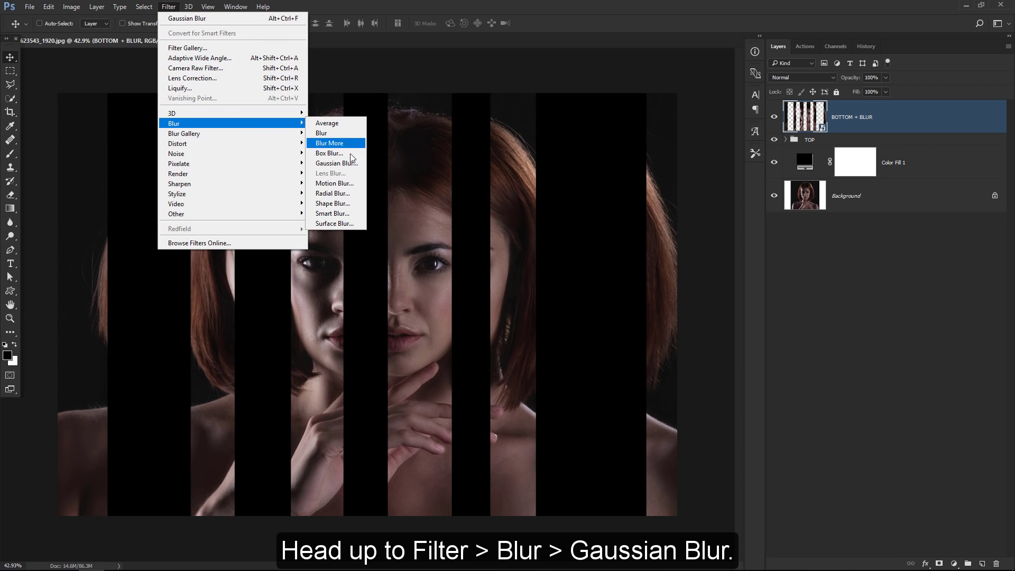
click(357, 163)
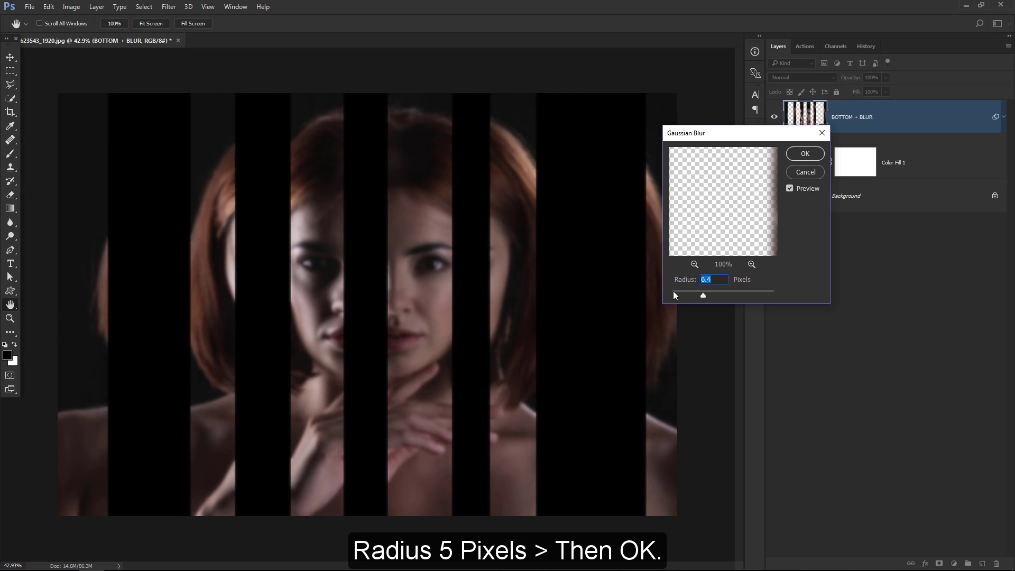
text(5.0)
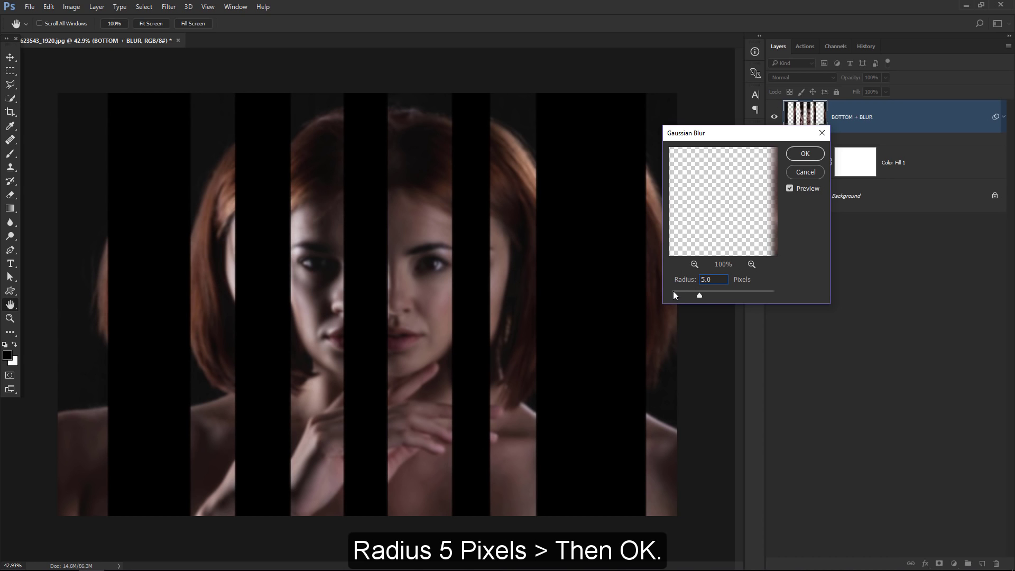
click(808, 154)
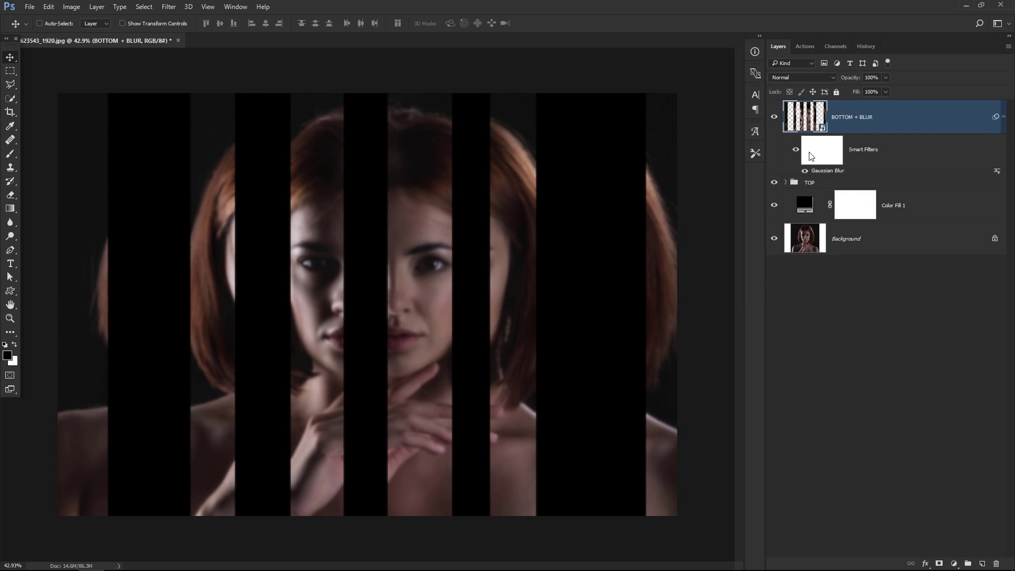
- Move BOTTOM + BLUR below the TOP group and shift it about 1.6 cm left
drag(891, 117, 892, 191)
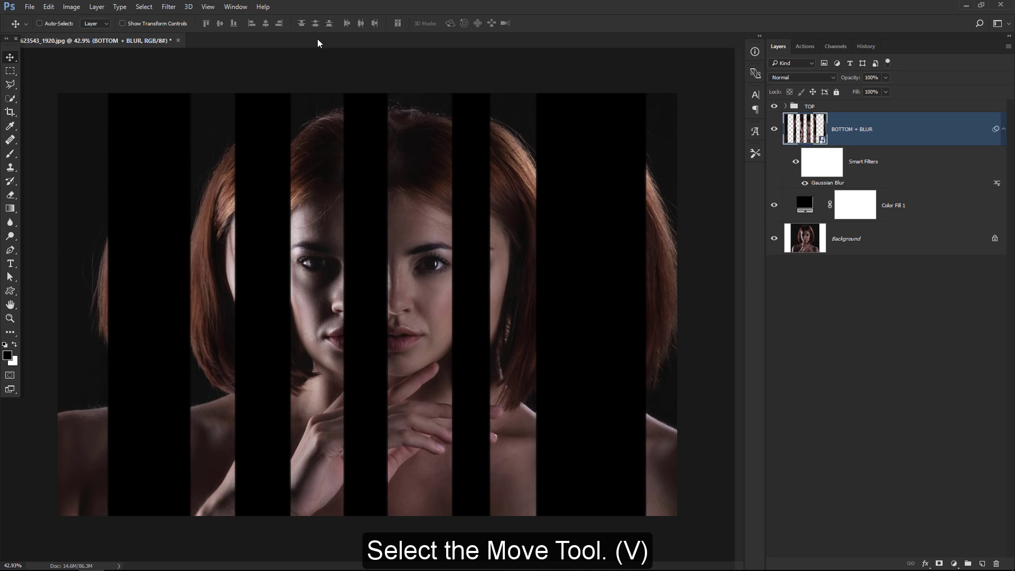
mouse_move(389, 293)
mouse_down()
mouse_move(408, 293)
mouse_move(385, 291)
mouse_up()
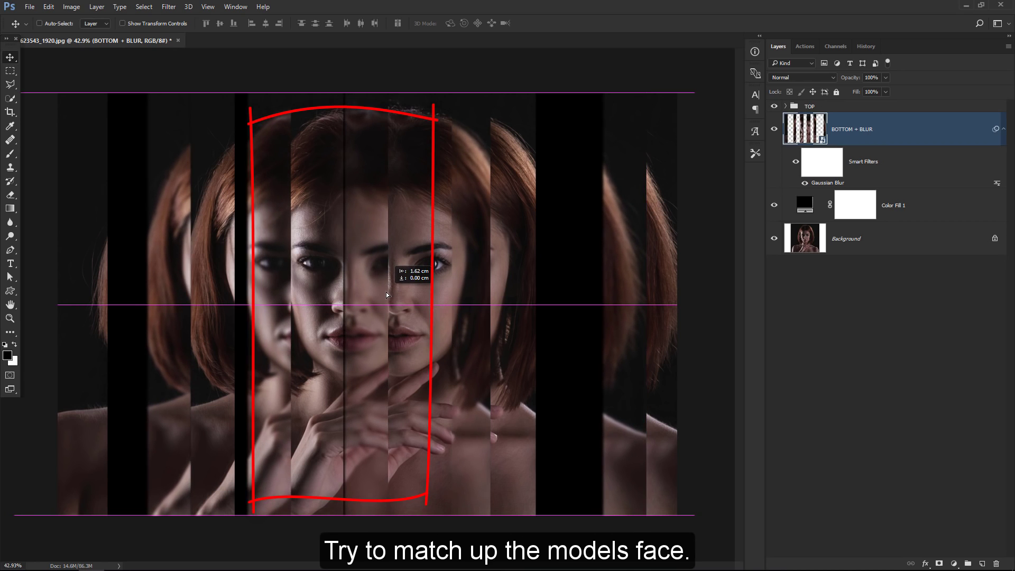
drag(385, 293, 385, 293)
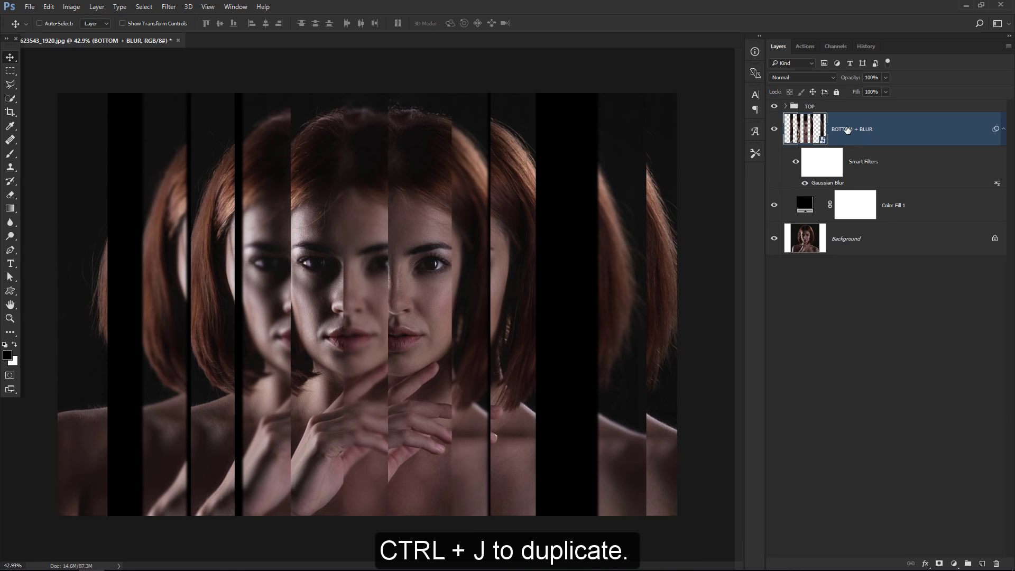
- Copy BOTTOM + BLUR, shift the original 2.44 cm left, and select both blurred layers
key(ctrl+j)
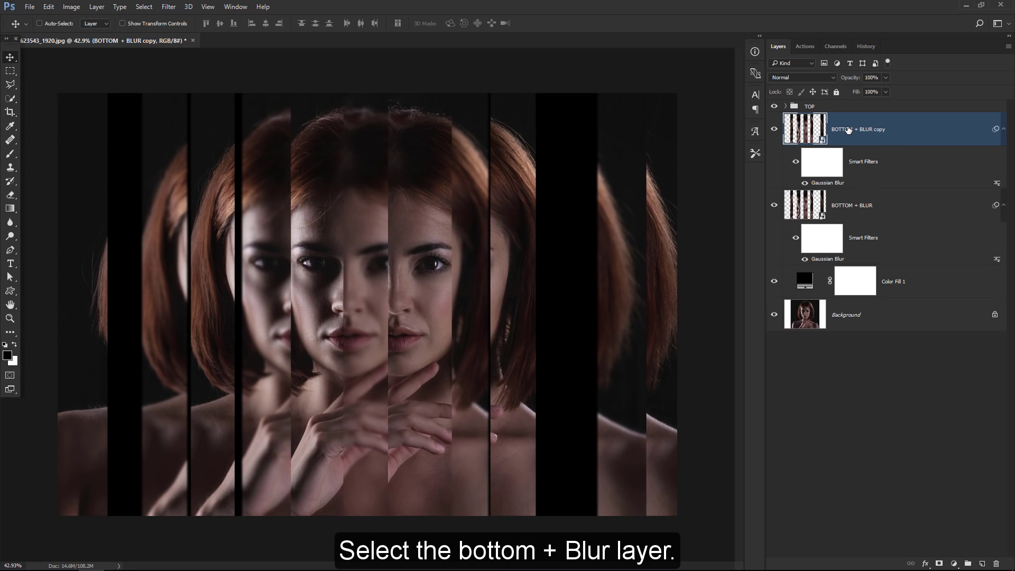
click(893, 213)
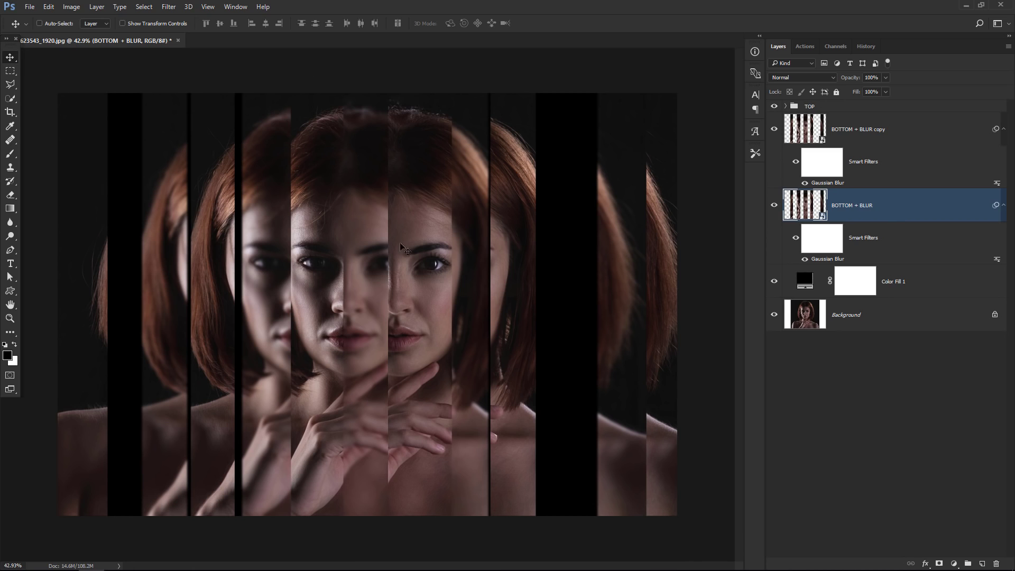
mouse_move(494, 290)
mouse_down()
mouse_move(419, 317)
mouse_move(437, 320)
mouse_up()
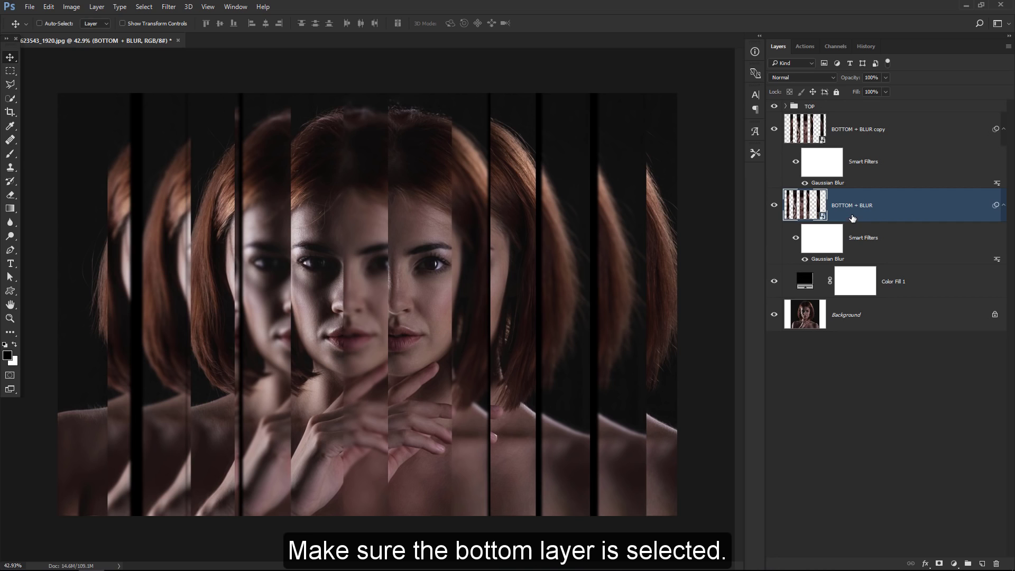
shift+click(940, 130)
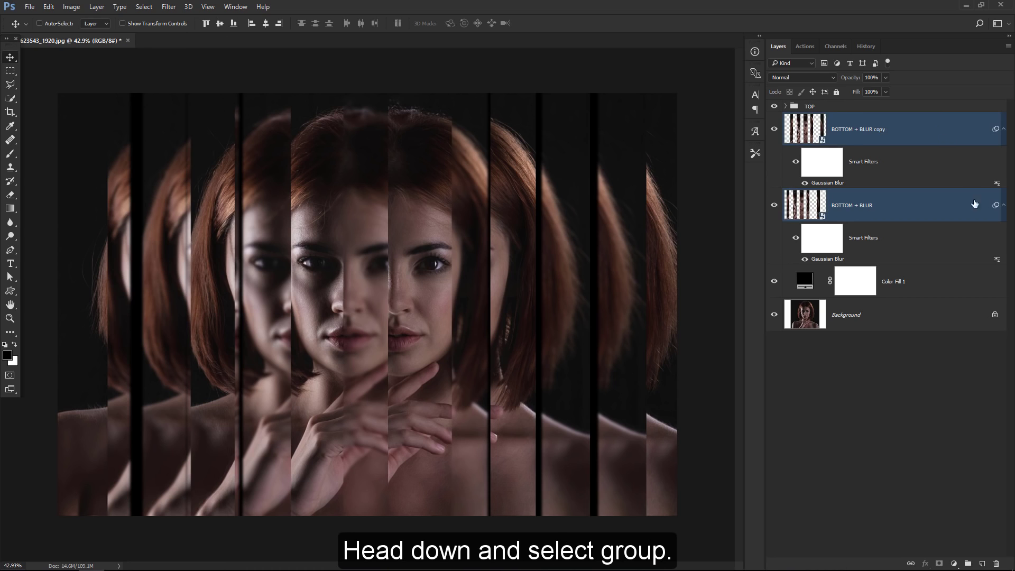
- Group both blurred layers into a group named BOTTOM + BLUR
click(968, 562)
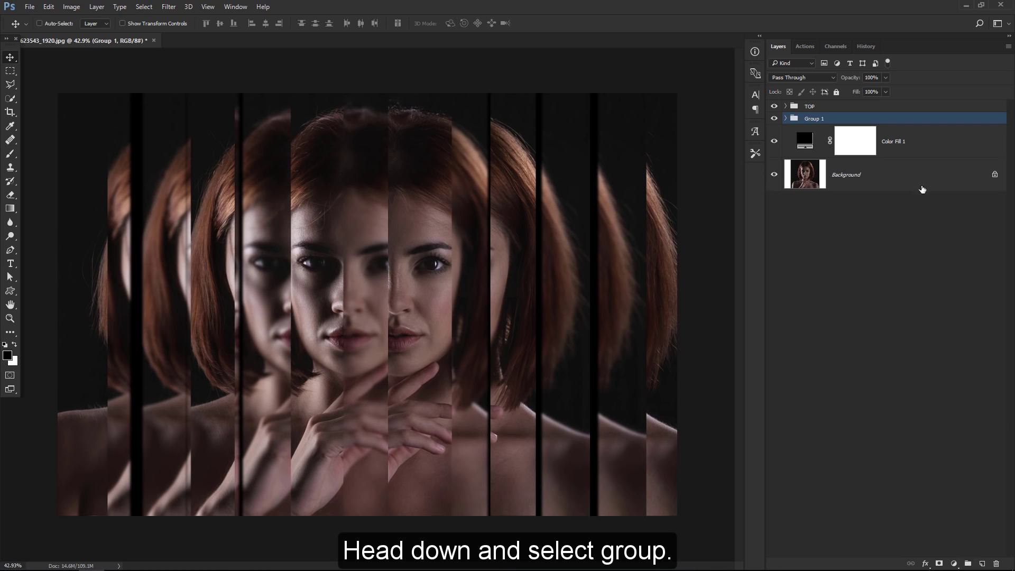
double_click(814, 119)
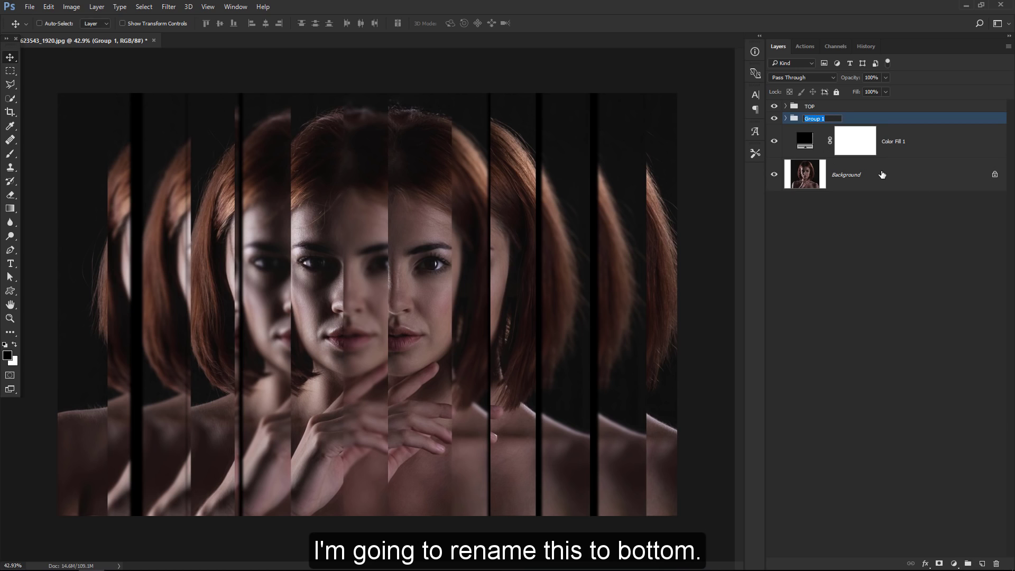
text(BOTTOM)
key(Return)
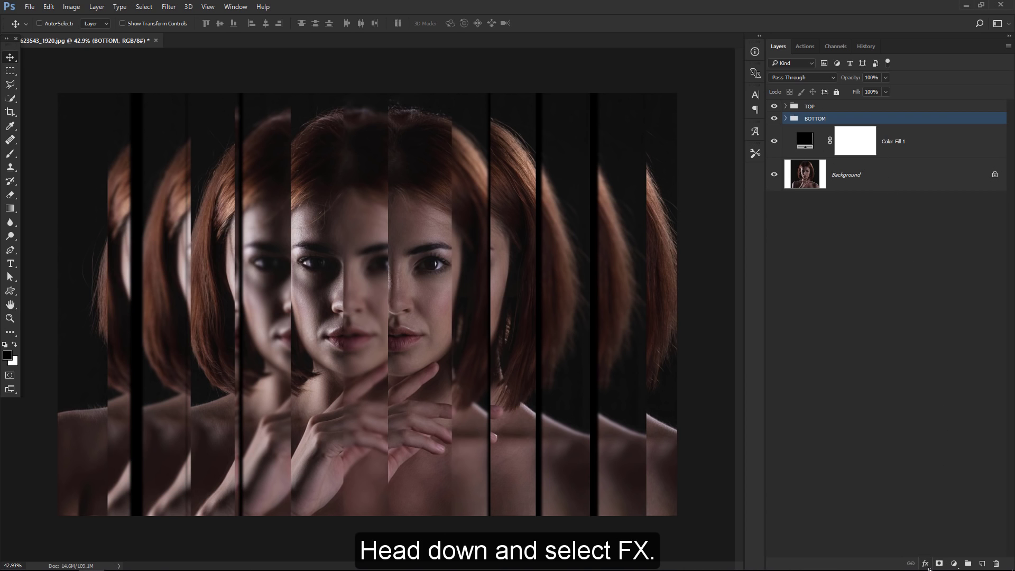
- Give the BOTTOM + BLUR group a black Color Overlay, Normal blend mode, 35% opacity
click(926, 564)
click(921, 442)
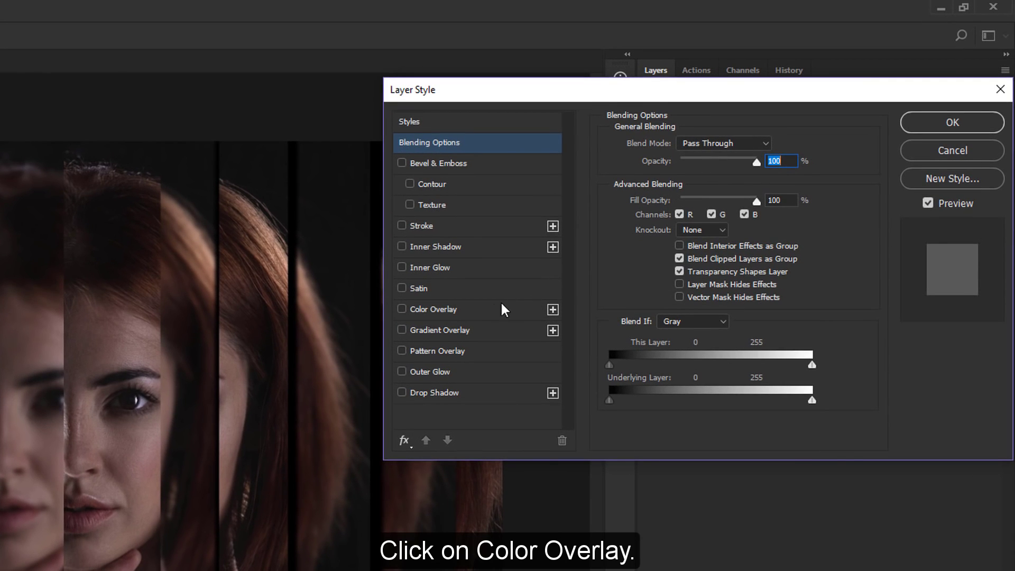
click(473, 309)
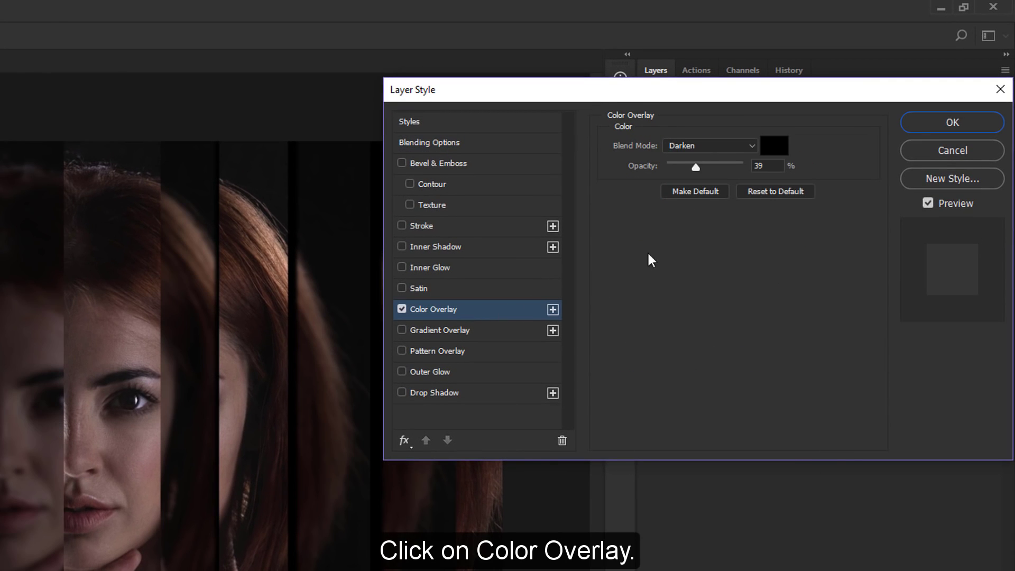
click(702, 147)
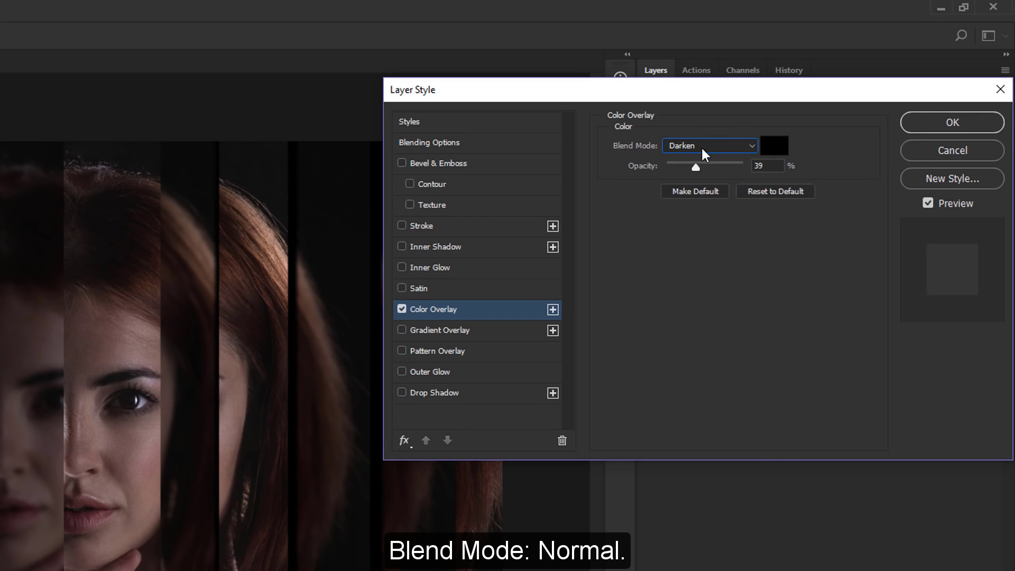
click(702, 147)
click(701, 158)
mouse_move(695, 166)
mouse_down()
mouse_move(704, 166)
mouse_move(694, 165)
mouse_up()
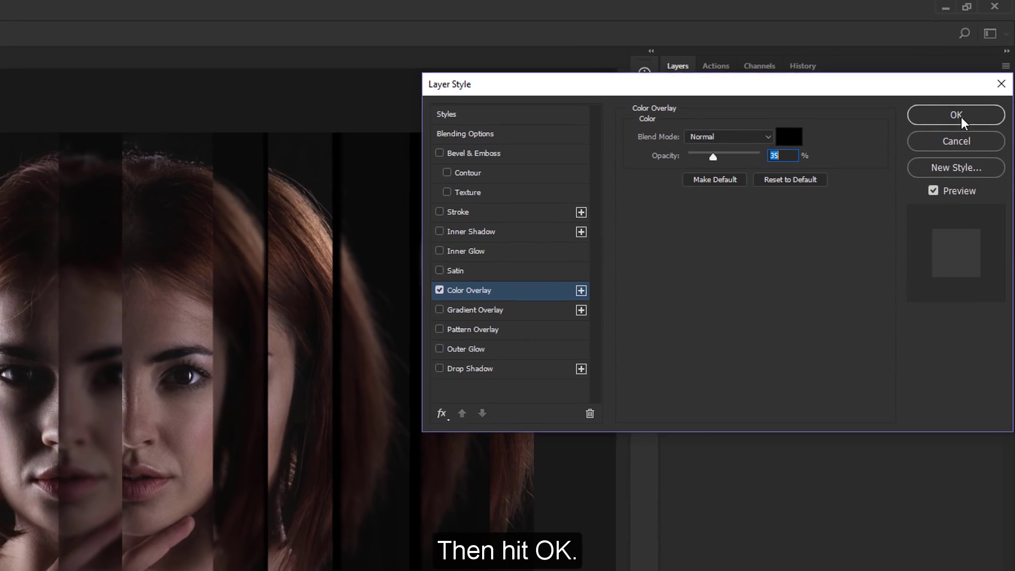
click(960, 119)
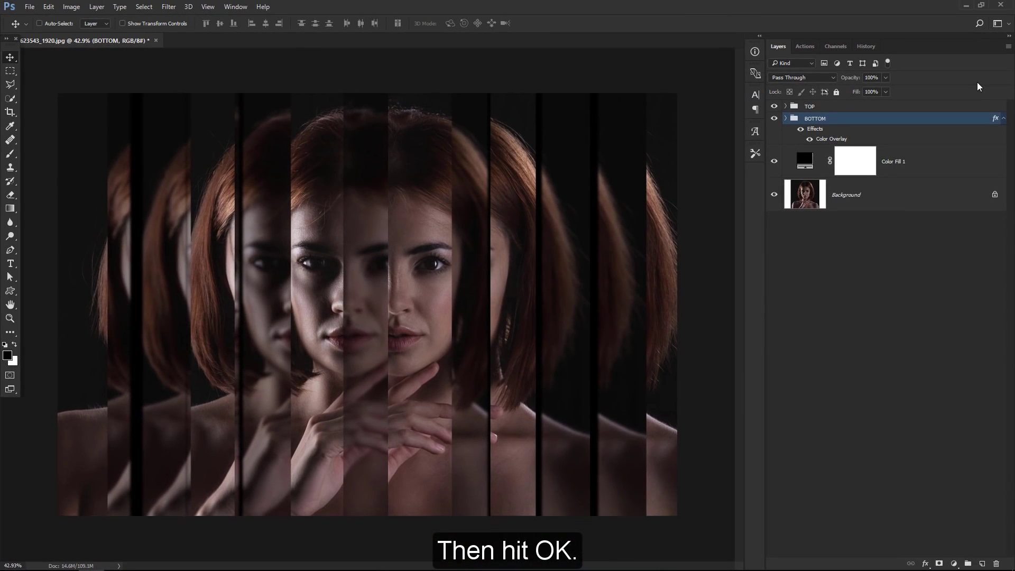
- Give the TOP group an Outer Bevel, Chisel Hard bevel: depth 1000%, size 10, black highlight and shadow
click(816, 108)
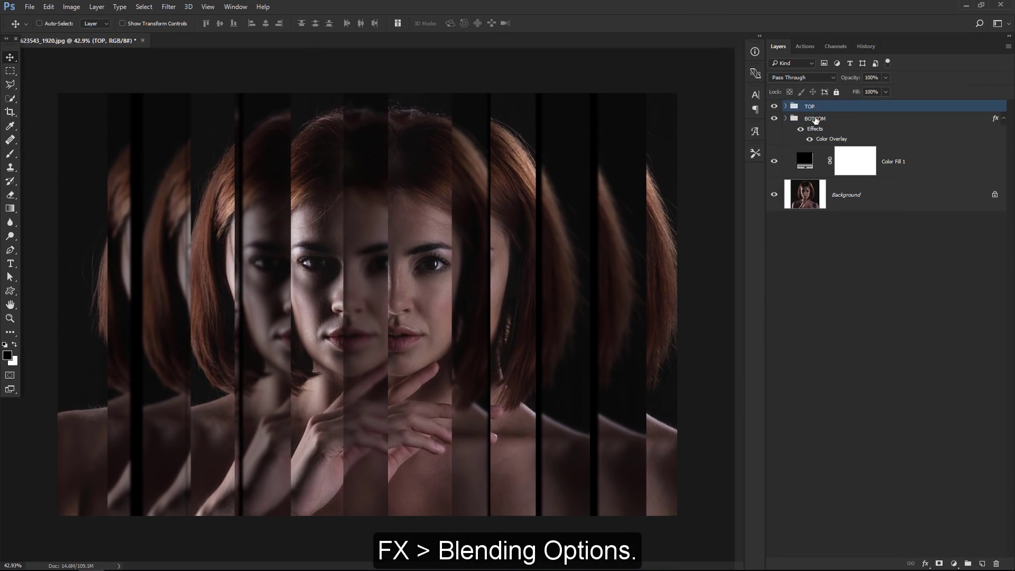
click(923, 566)
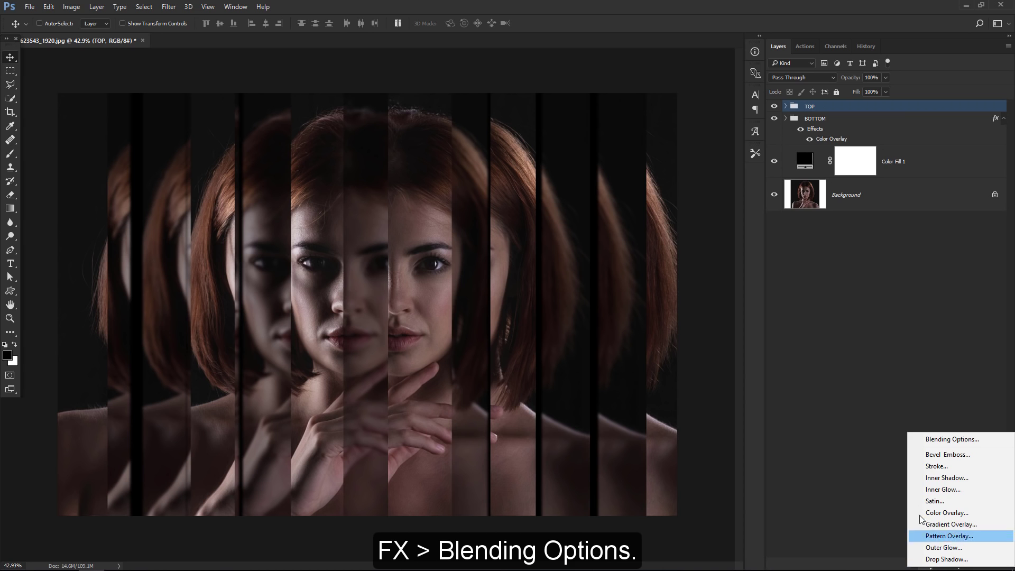
click(917, 440)
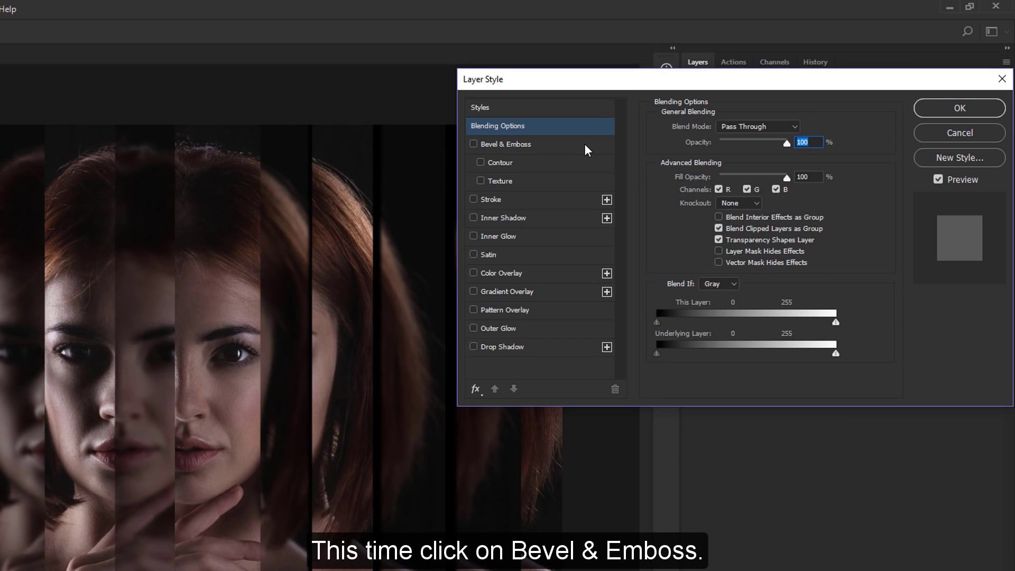
click(573, 144)
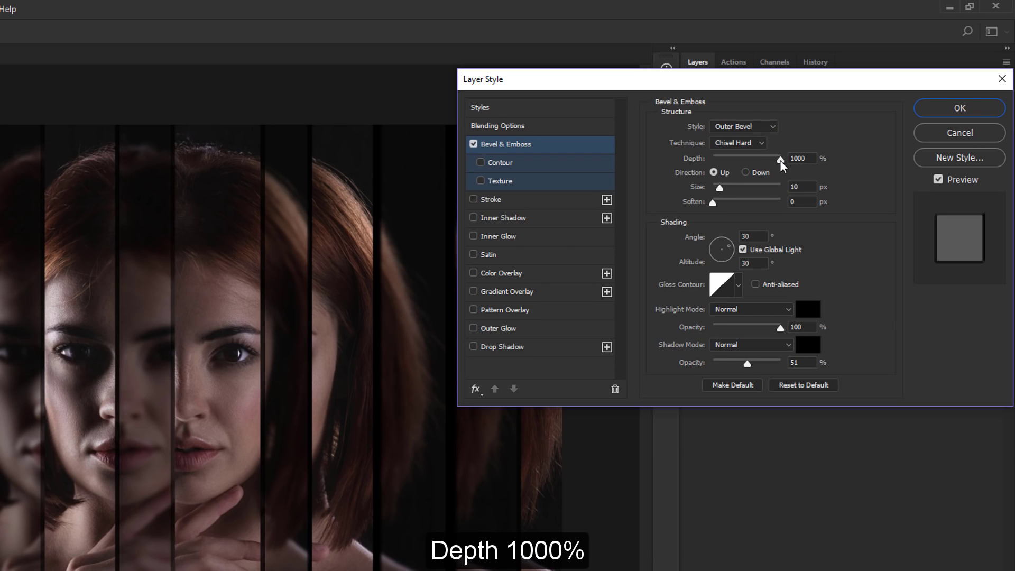
mouse_move(780, 159)
mouse_down()
mouse_move(690, 168)
mouse_move(858, 171)
mouse_up()
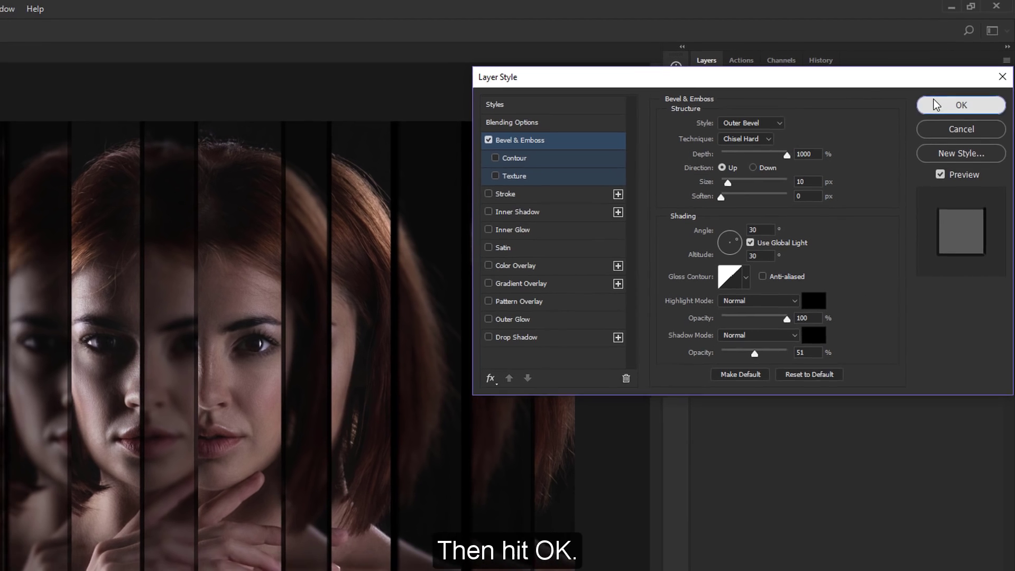
click(931, 108)
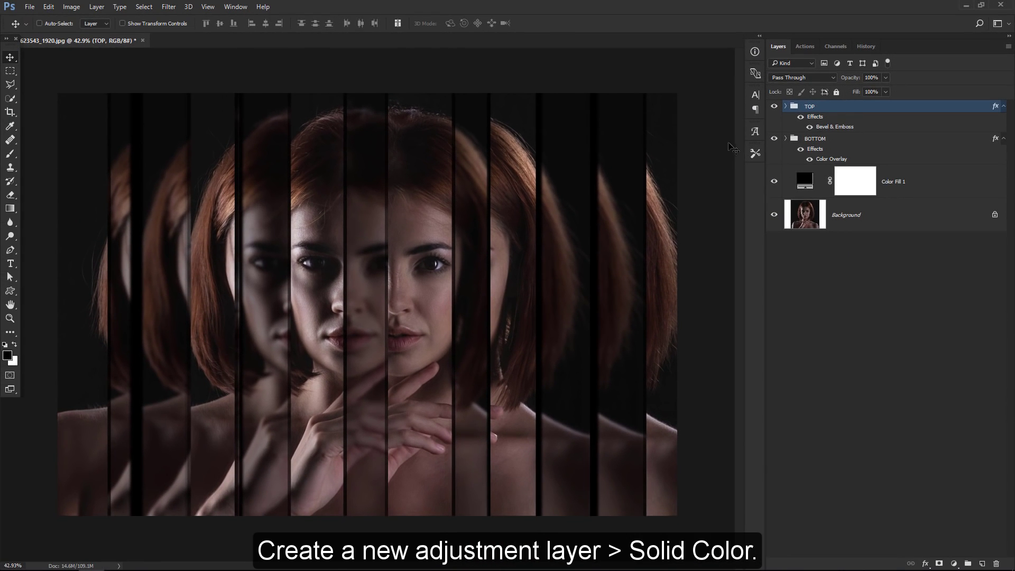
- Add a black Solid Color fill layer (Color Fill 2) and target its mask
click(953, 563)
click(922, 335)
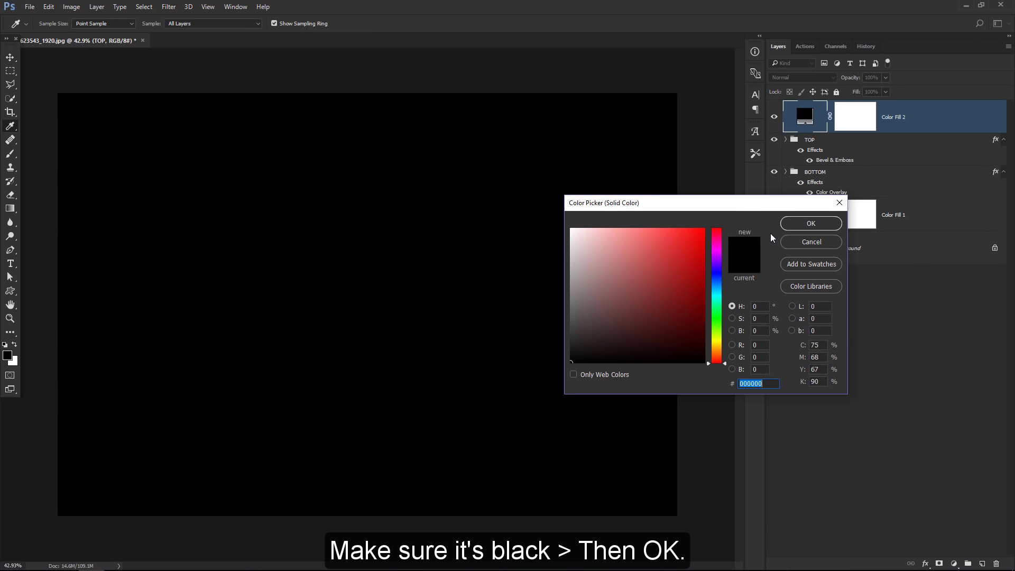
click(810, 224)
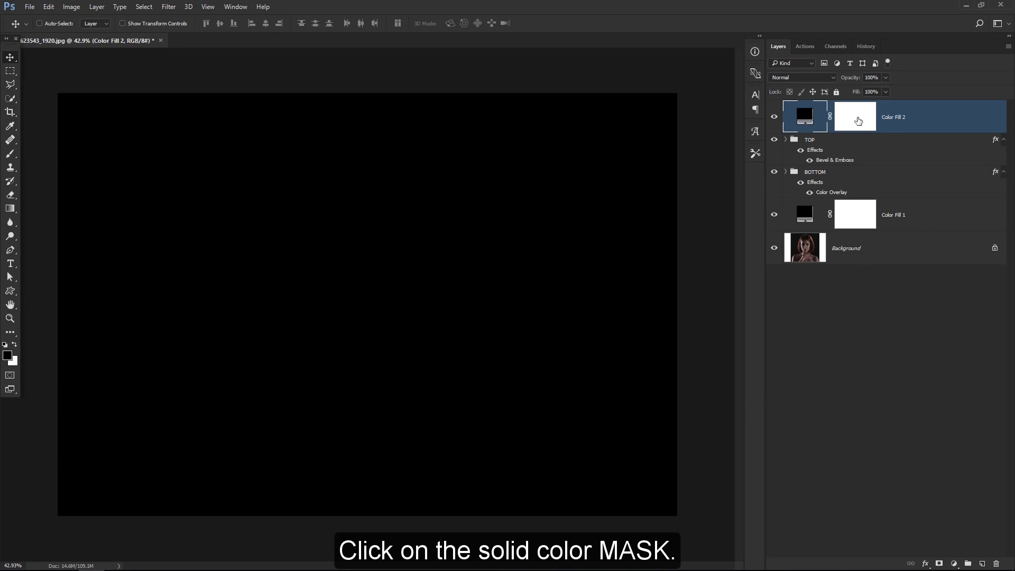
click(858, 120)
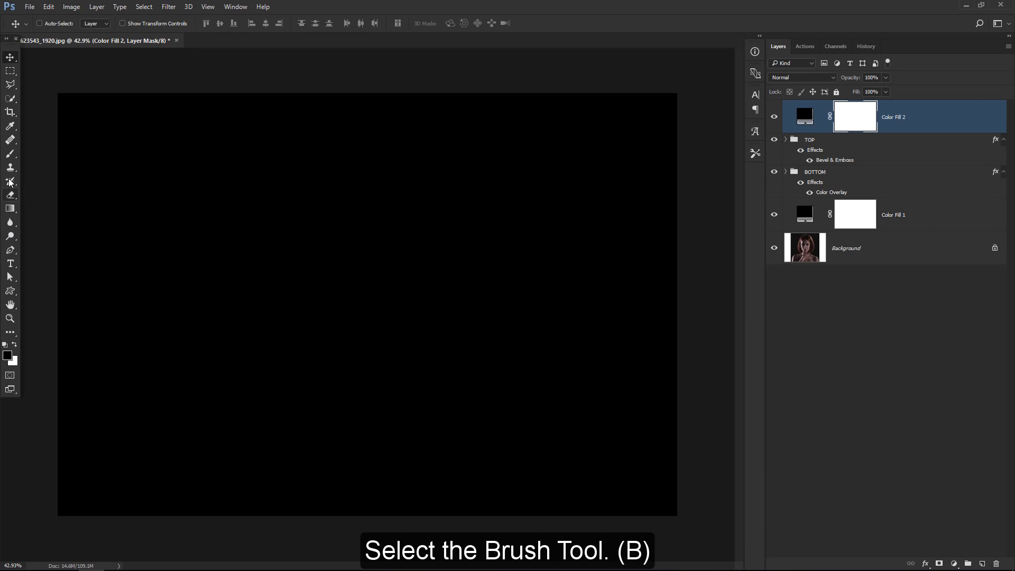
- Brush the mask centre once with a large soft round brush to form a vignette
click(10, 154)
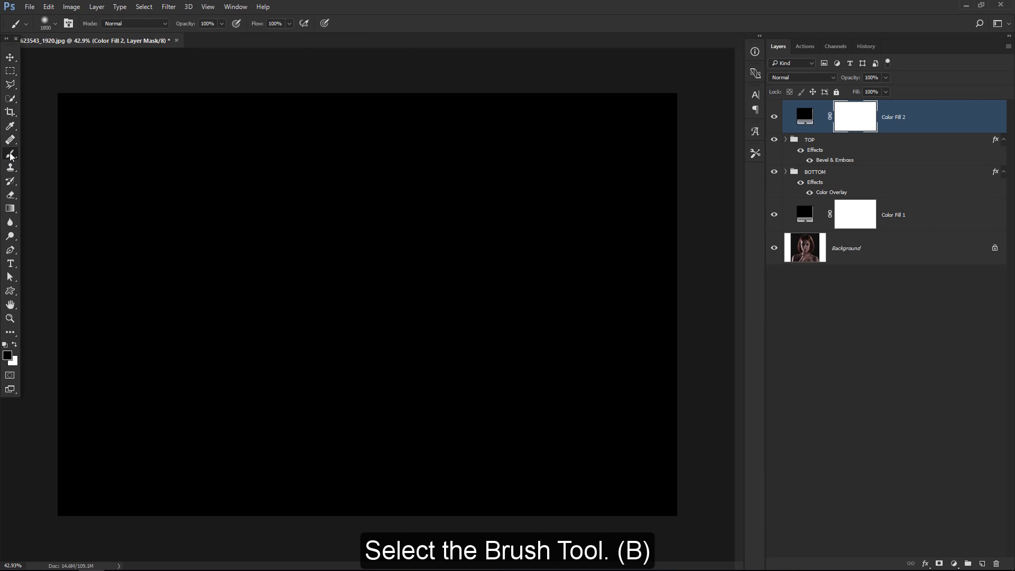
click(55, 24)
scroll(150, 389, down, 2)
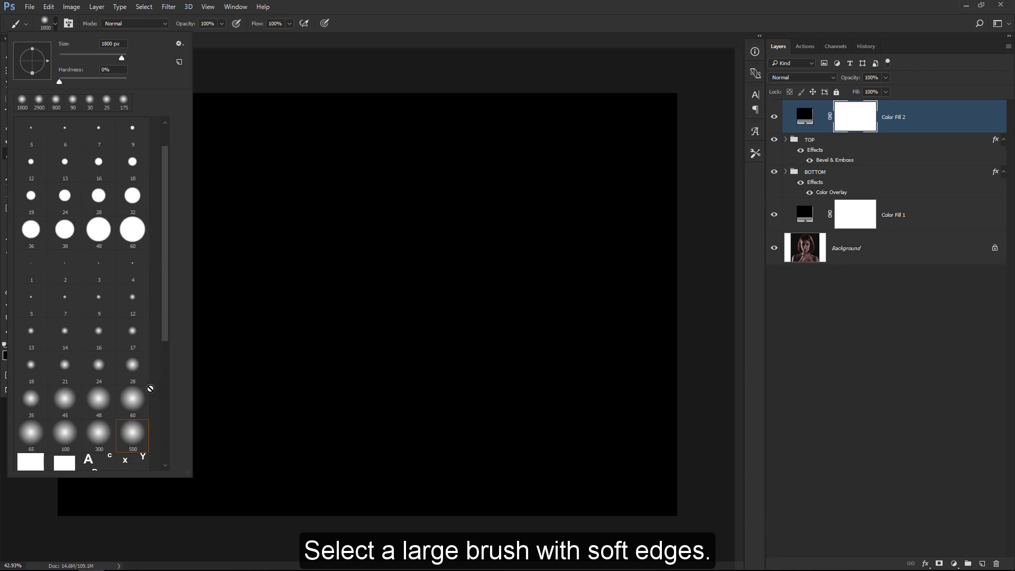
double_click(138, 430)
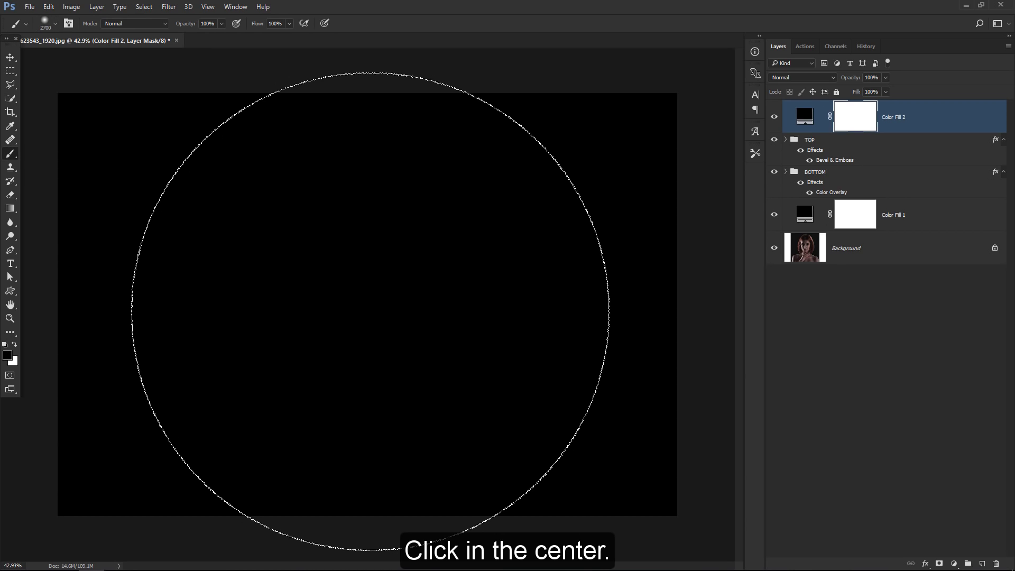
click(370, 311)
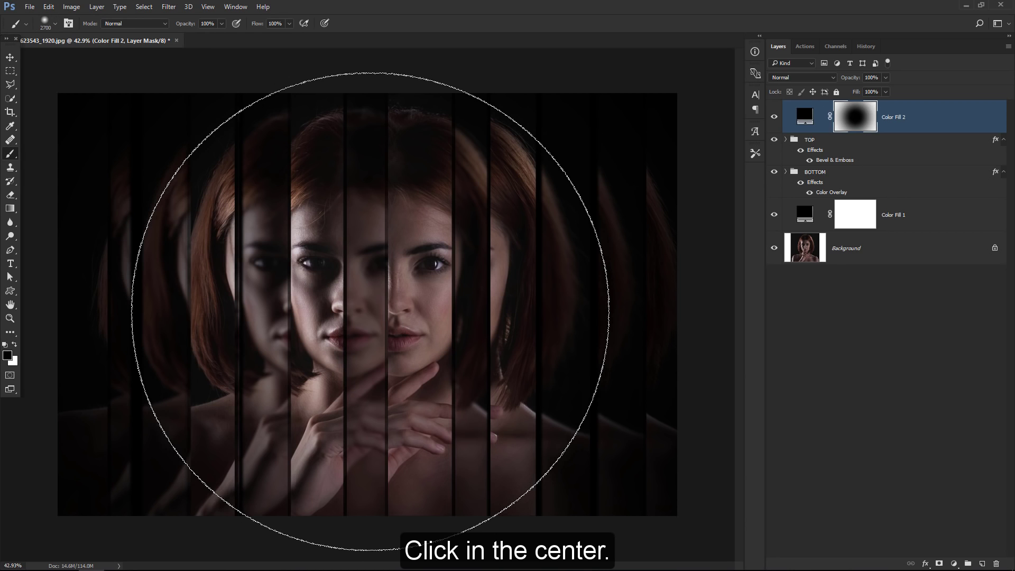
key(ctrl+2)
key(v)
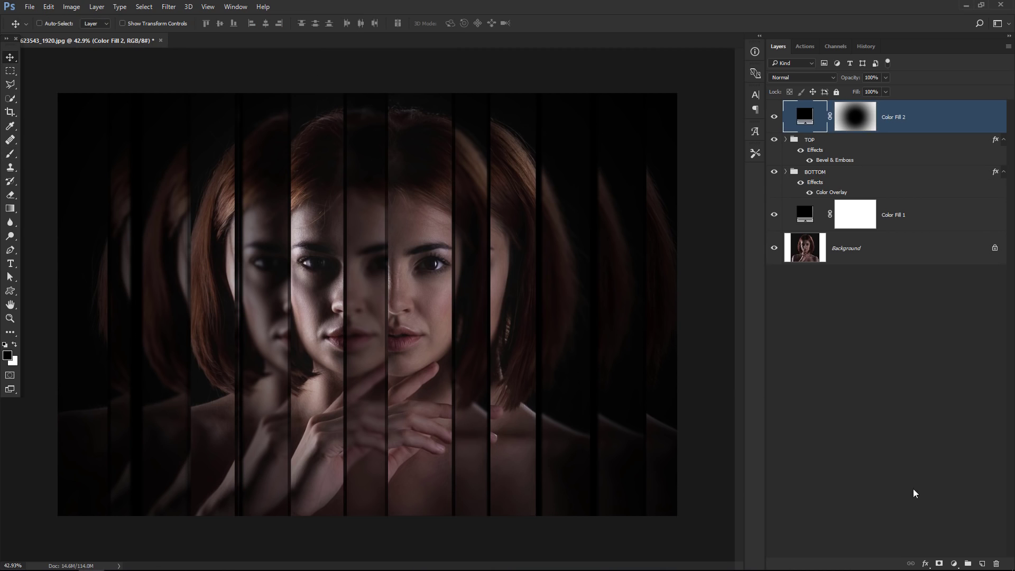
- Add a Curves layer and pull the Red channel's midpoint down to cool the portrait
click(955, 564)
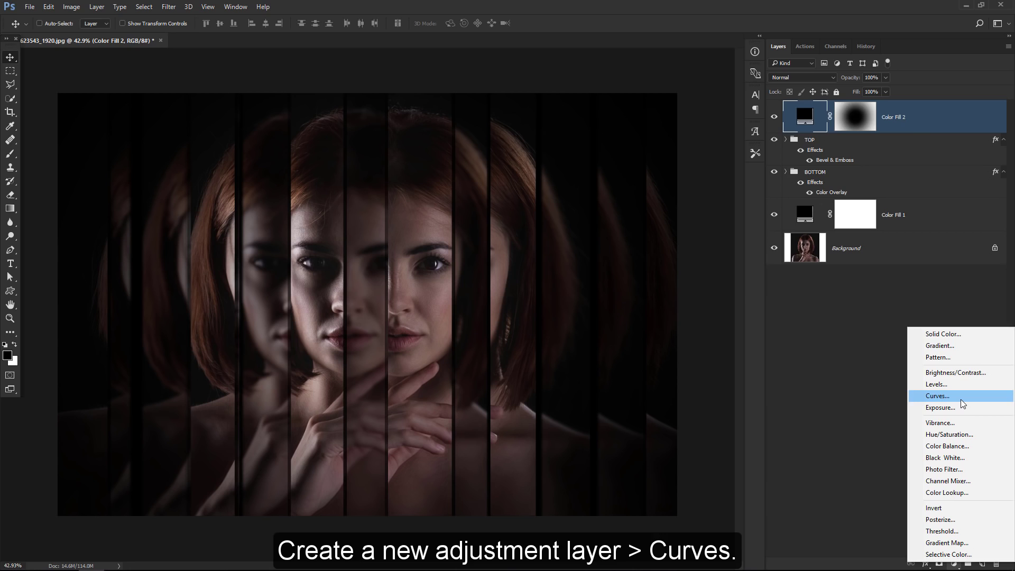
click(962, 396)
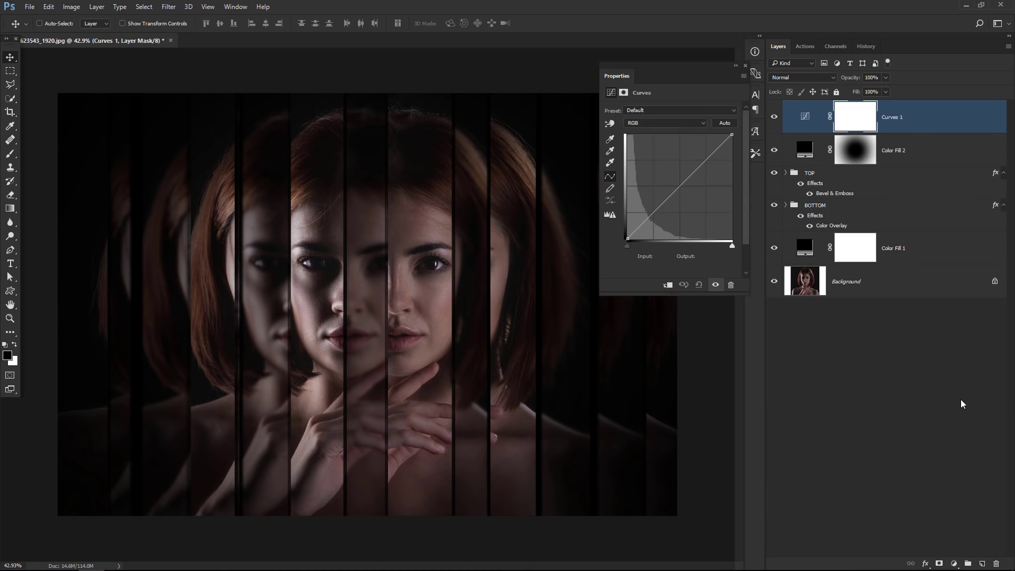
click(679, 124)
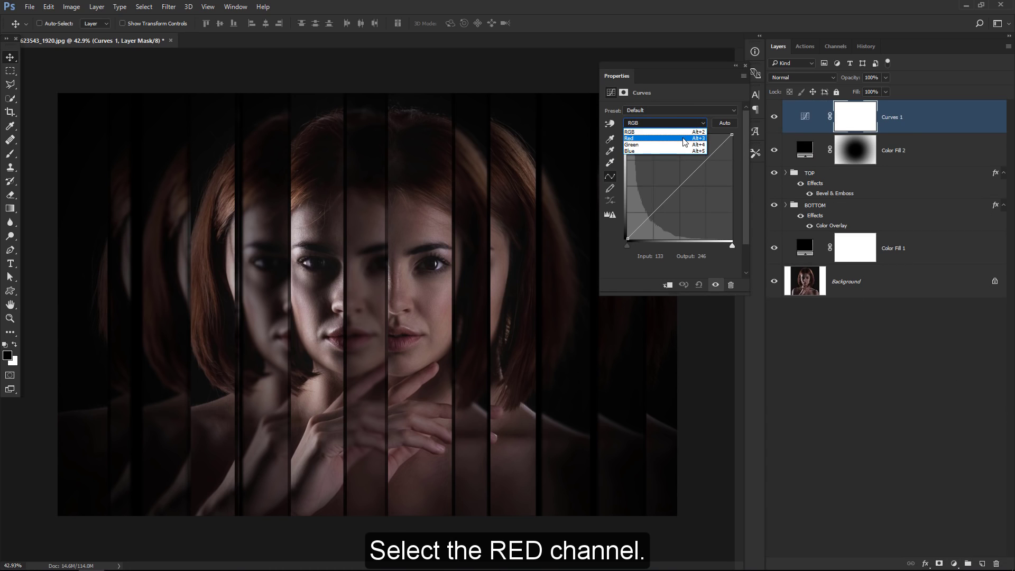
click(683, 139)
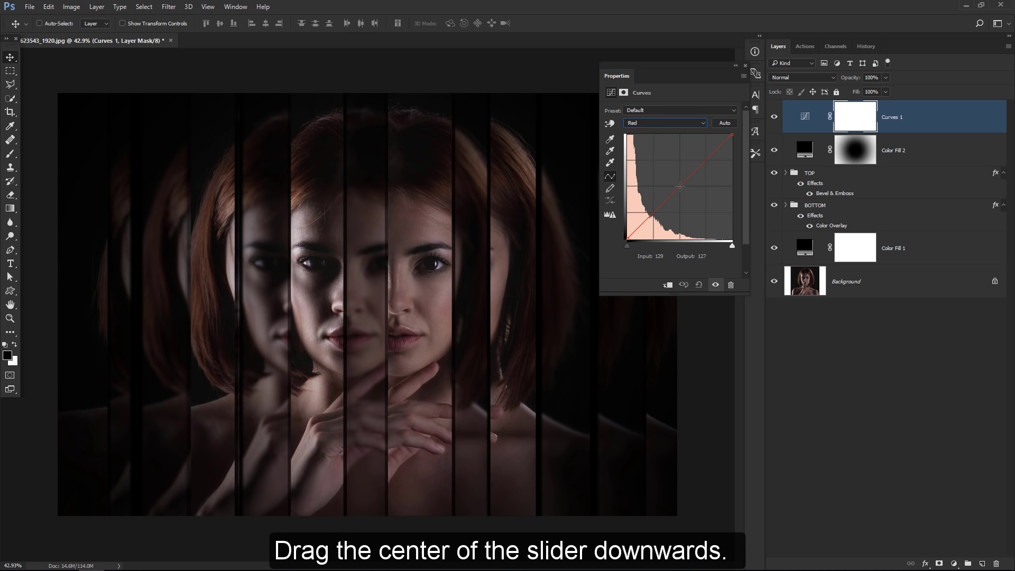
drag(680, 186, 688, 189)
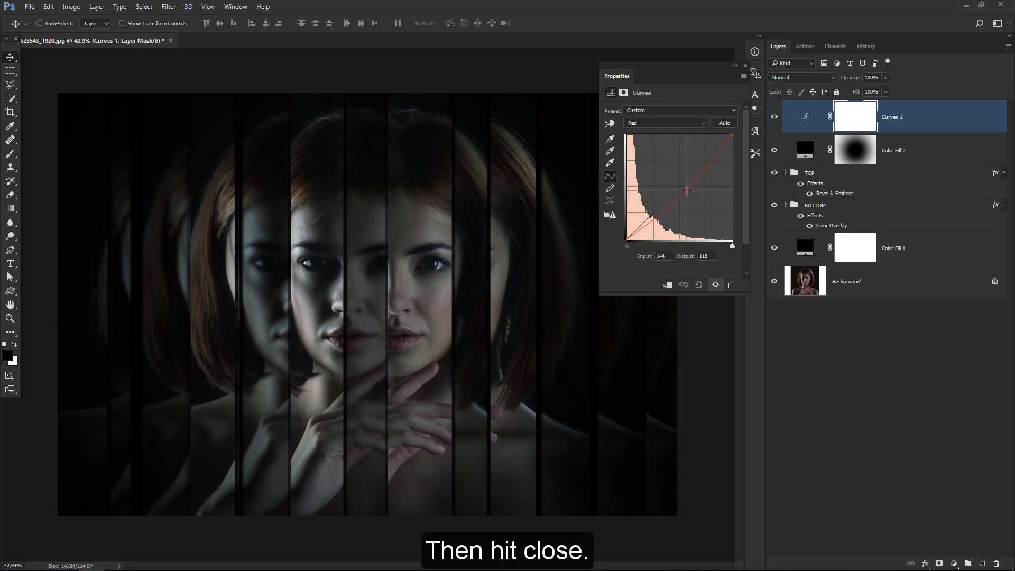
click(745, 66)
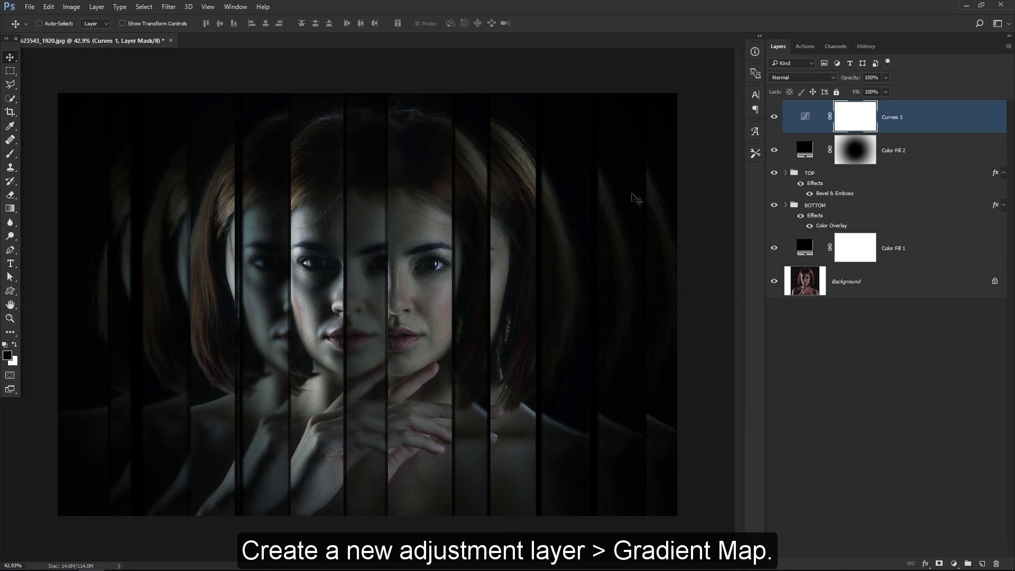
- Add a Gradient Map using a purple-teal-yellow preset, faded to about 15% opacity
click(954, 565)
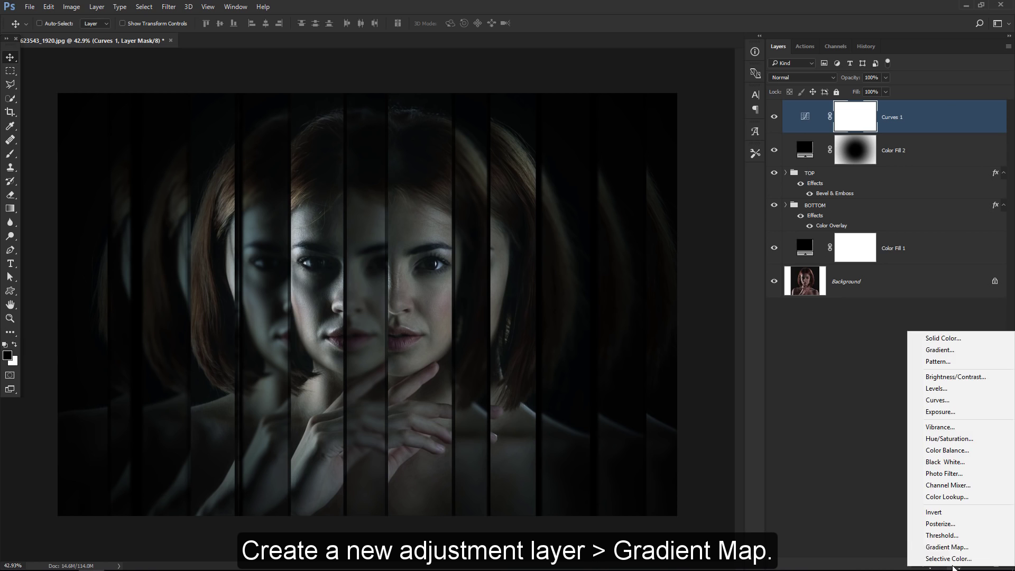
click(945, 547)
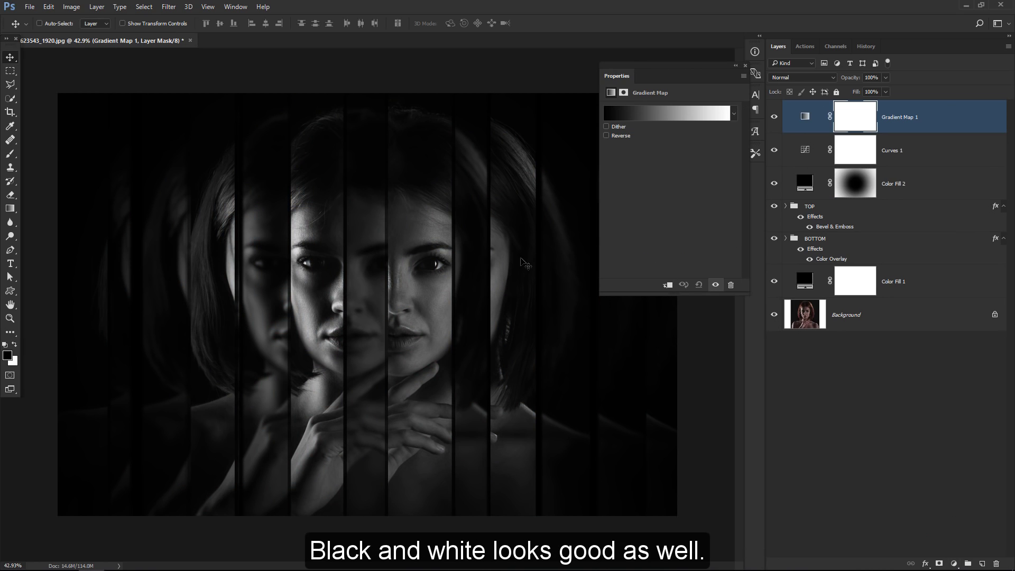
click(678, 121)
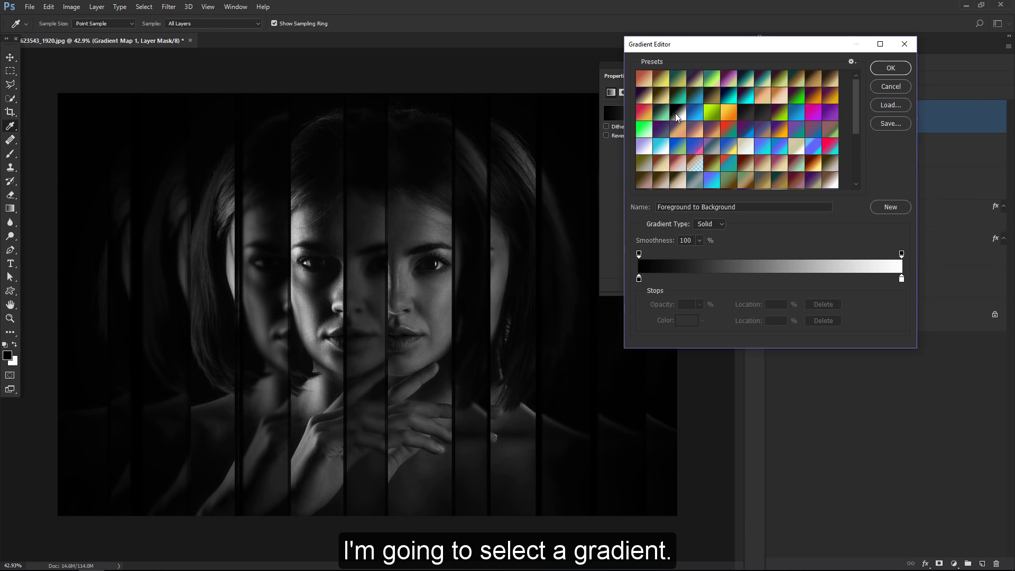
click(767, 80)
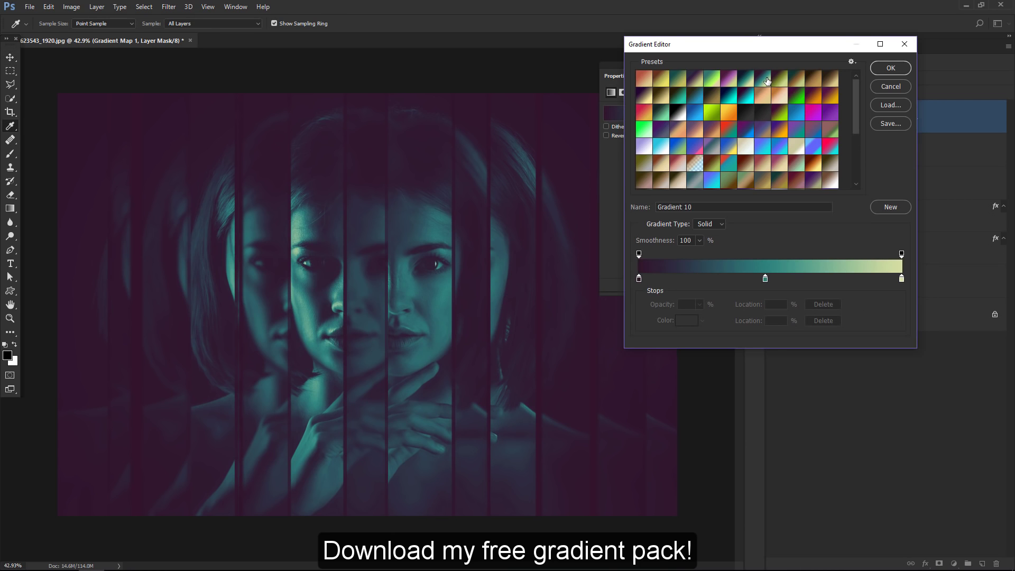
click(888, 68)
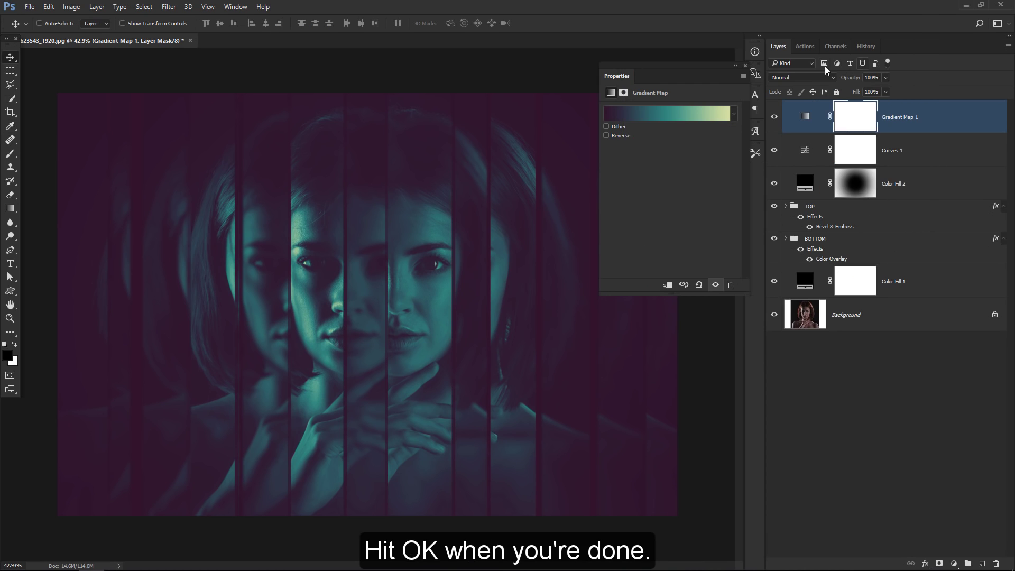
click(745, 66)
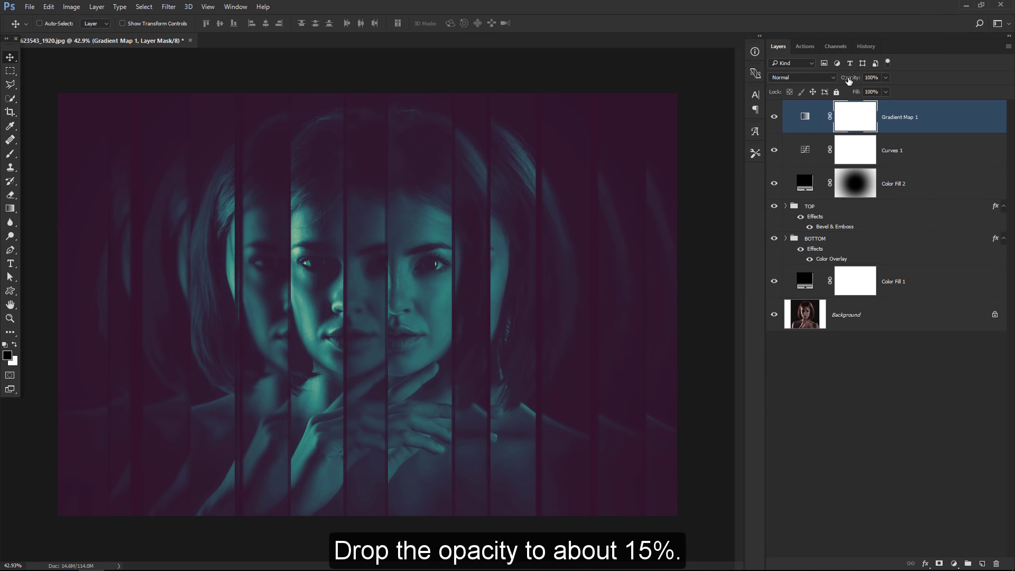
drag(848, 78, 747, 82)
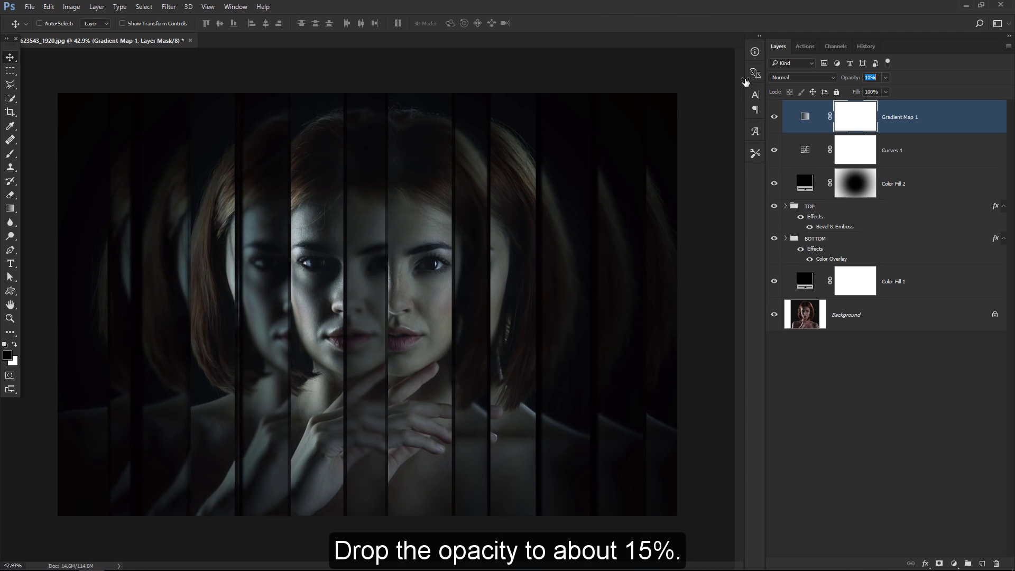